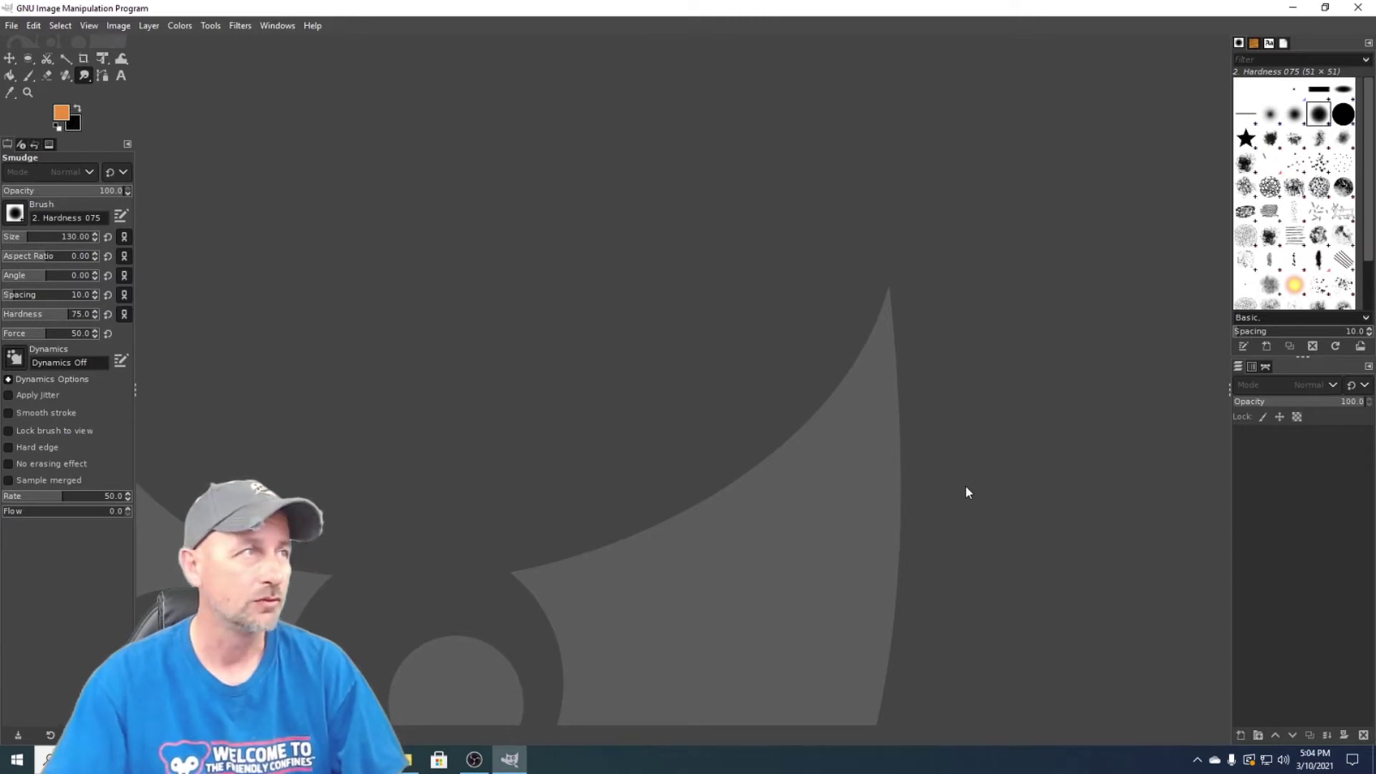
Open the 480×481 pirate portrait JPG from the afa folder in GIMP.
click(10, 25)
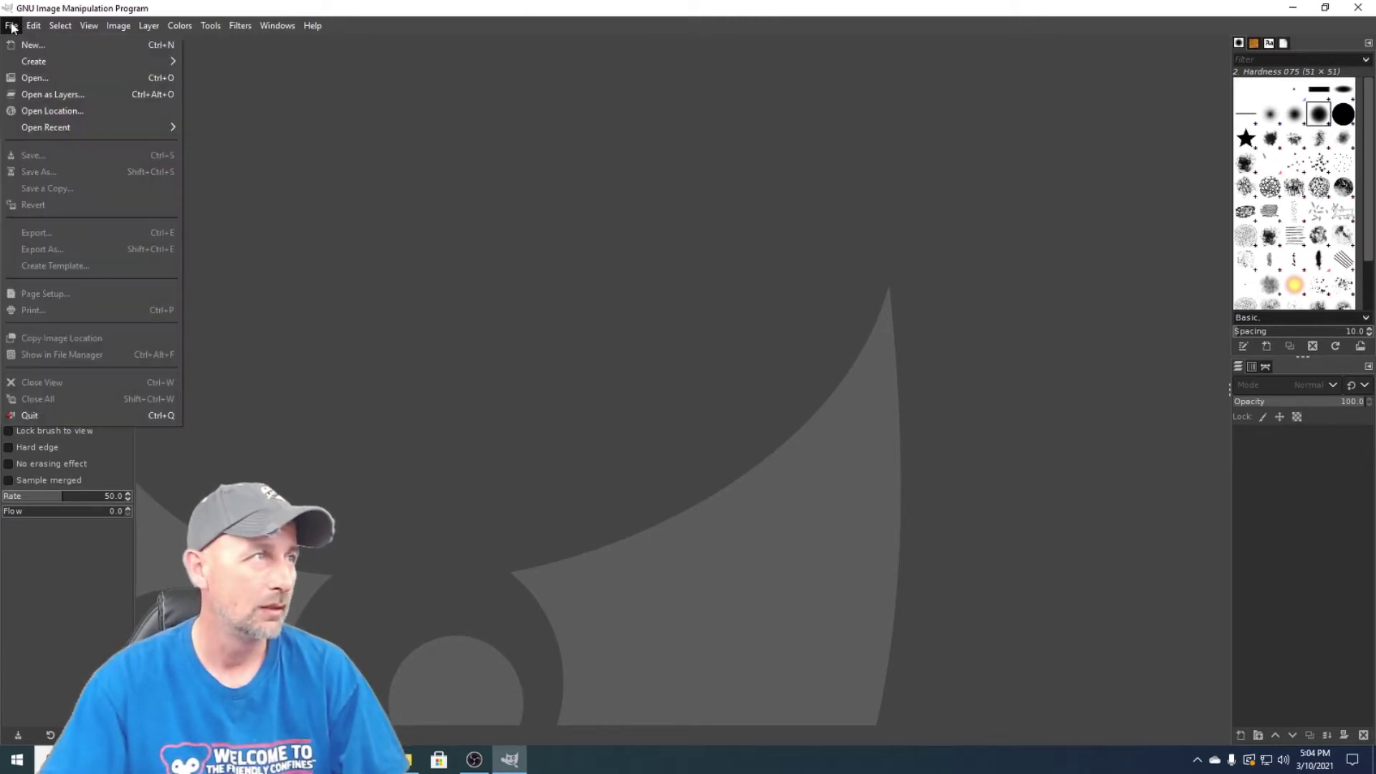
click(40, 77)
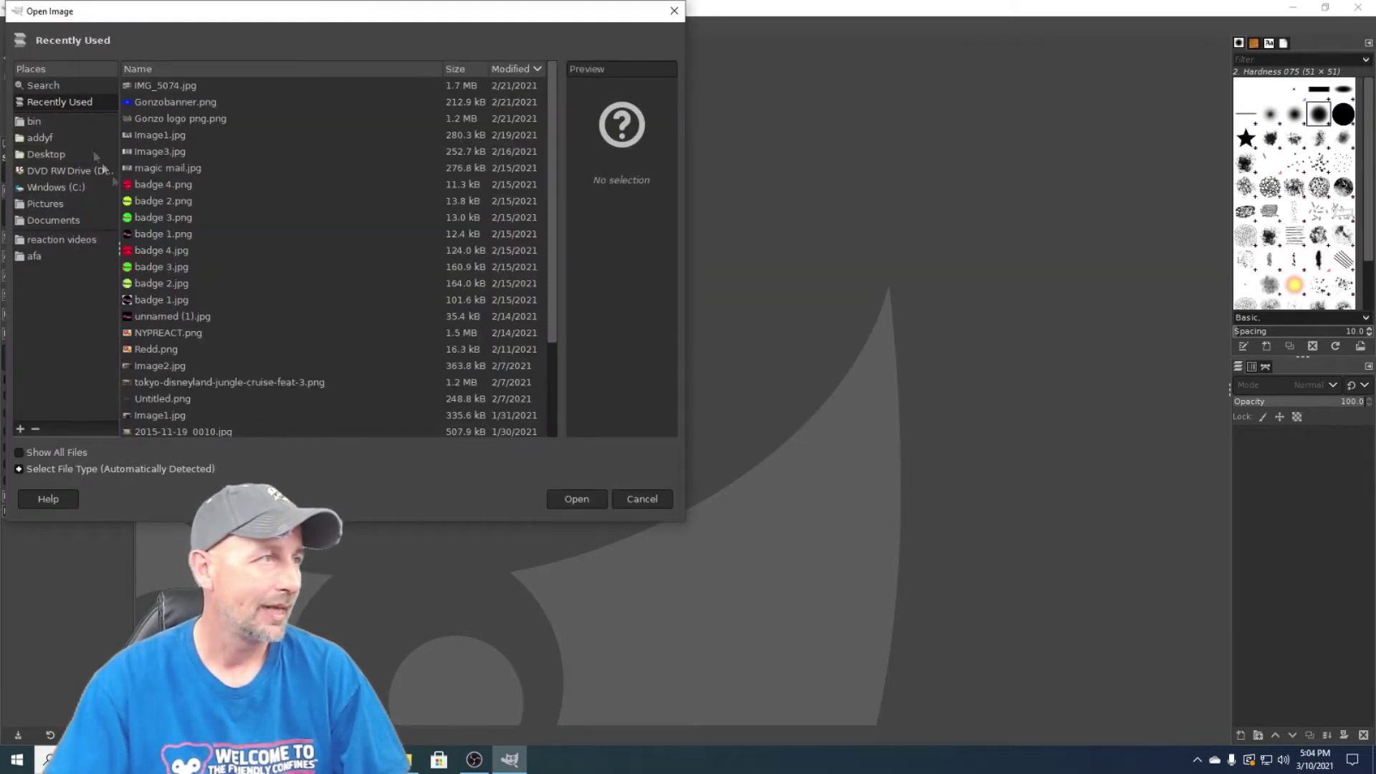
click(28, 256)
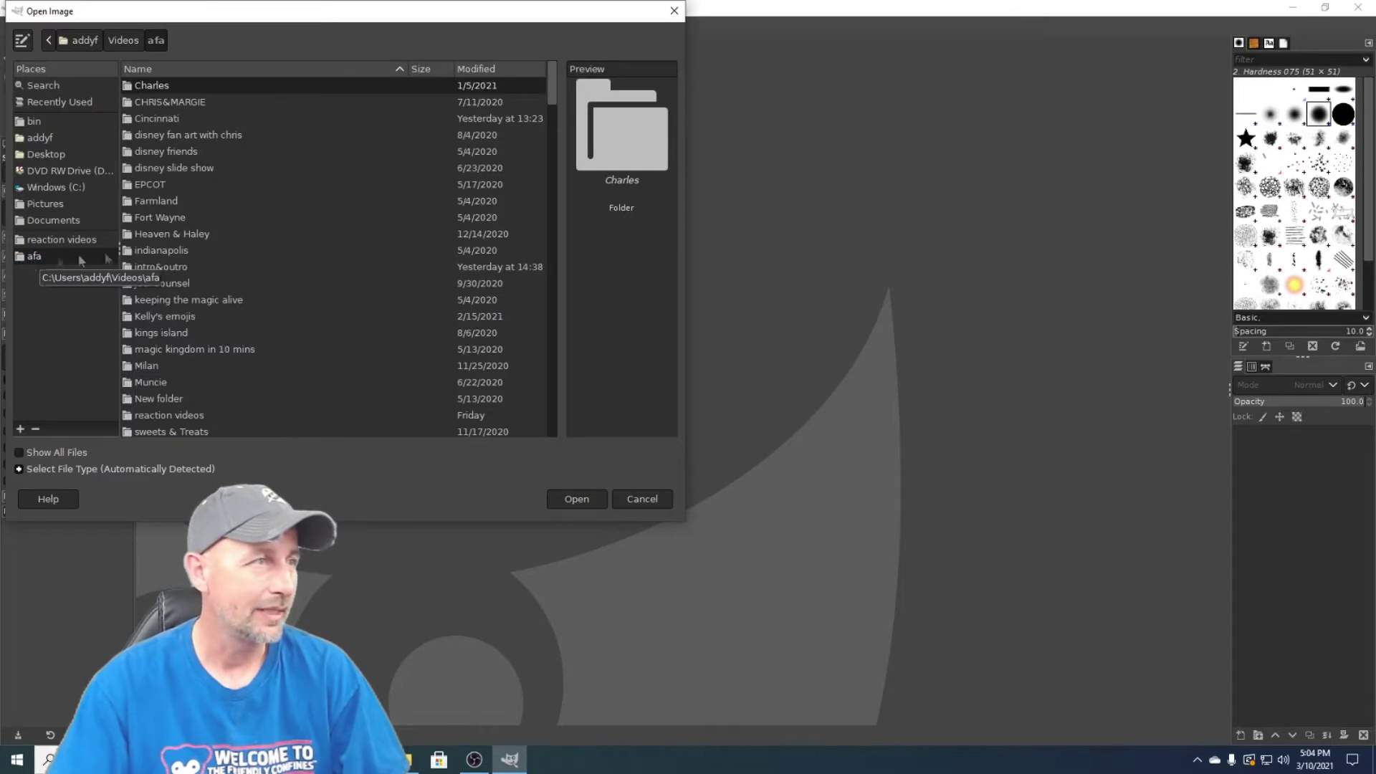
scroll(199, 237, down, 10)
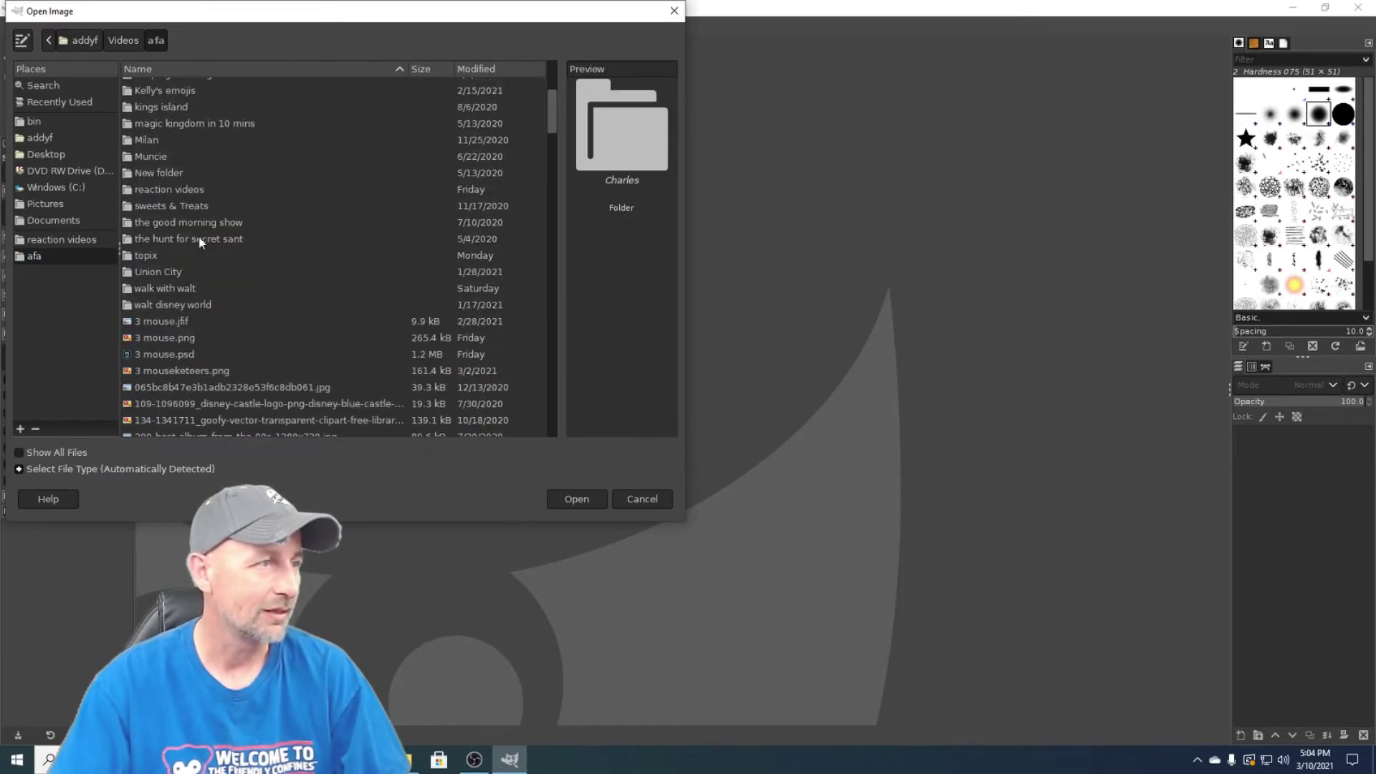
scroll(197, 242, down, 5)
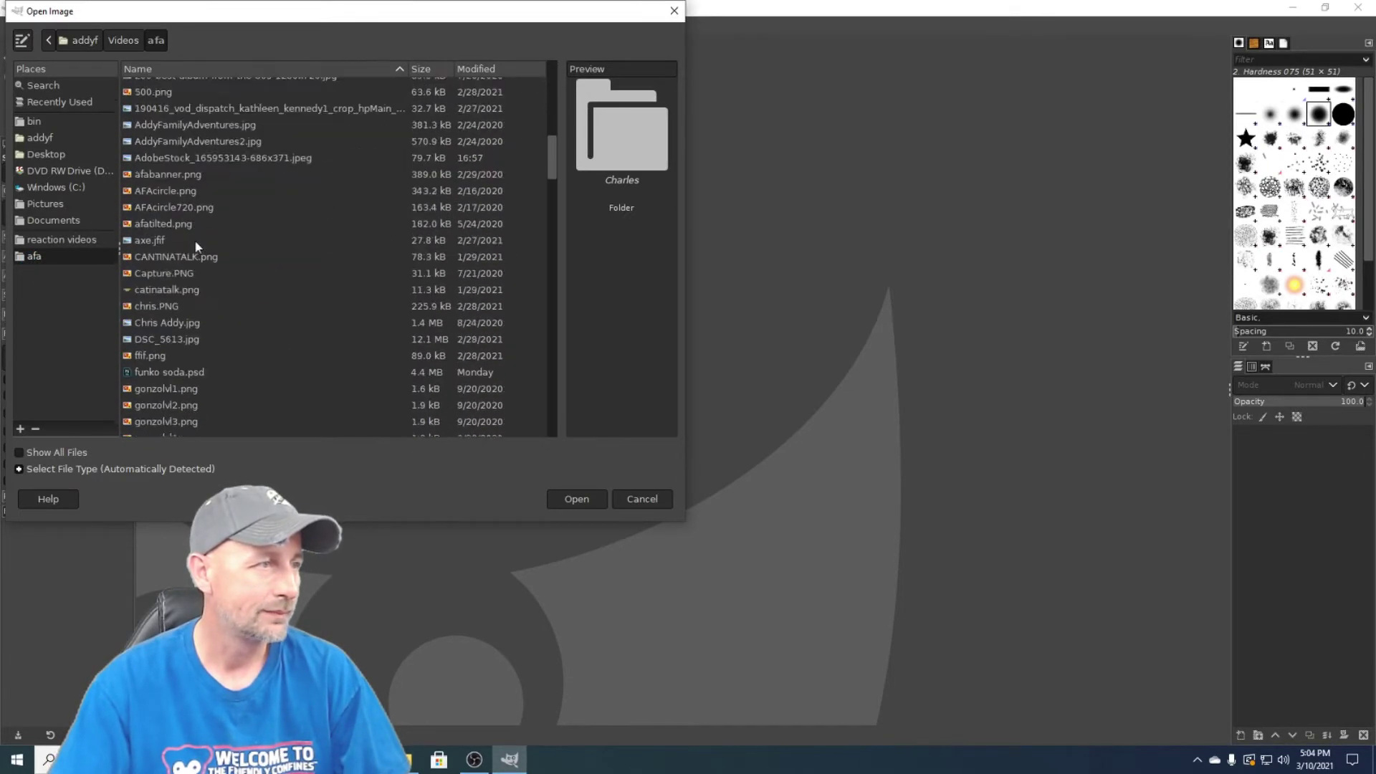
scroll(194, 247, down, 10)
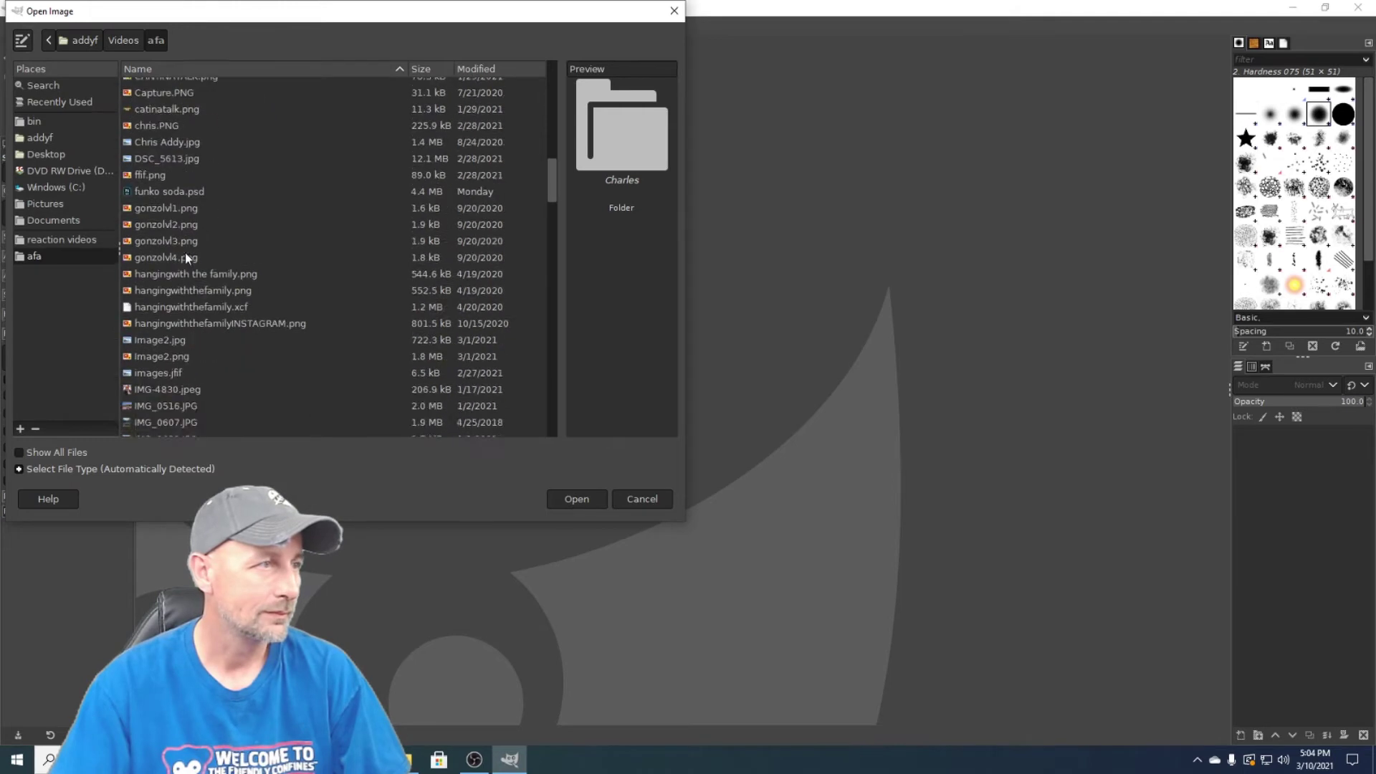
scroll(185, 255, down, 1)
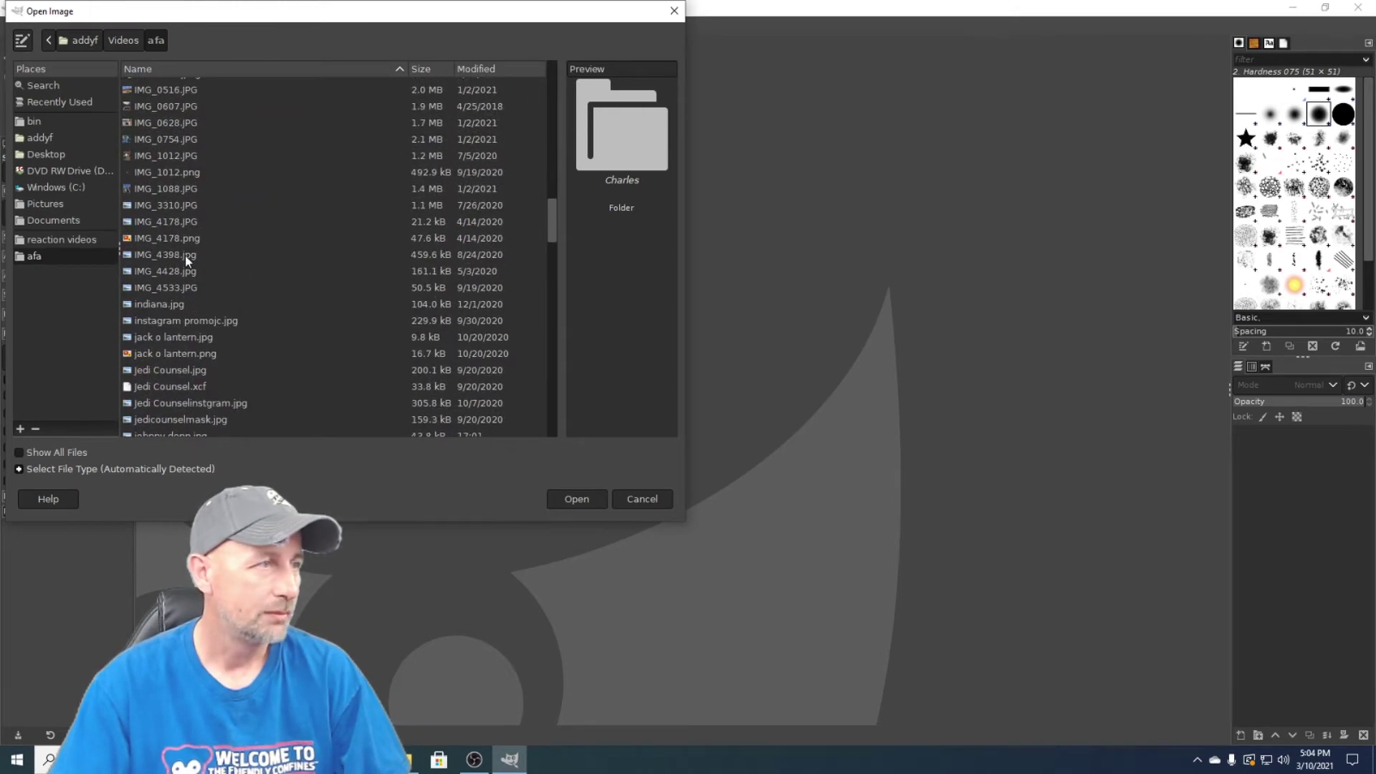
scroll(185, 255, down, 1)
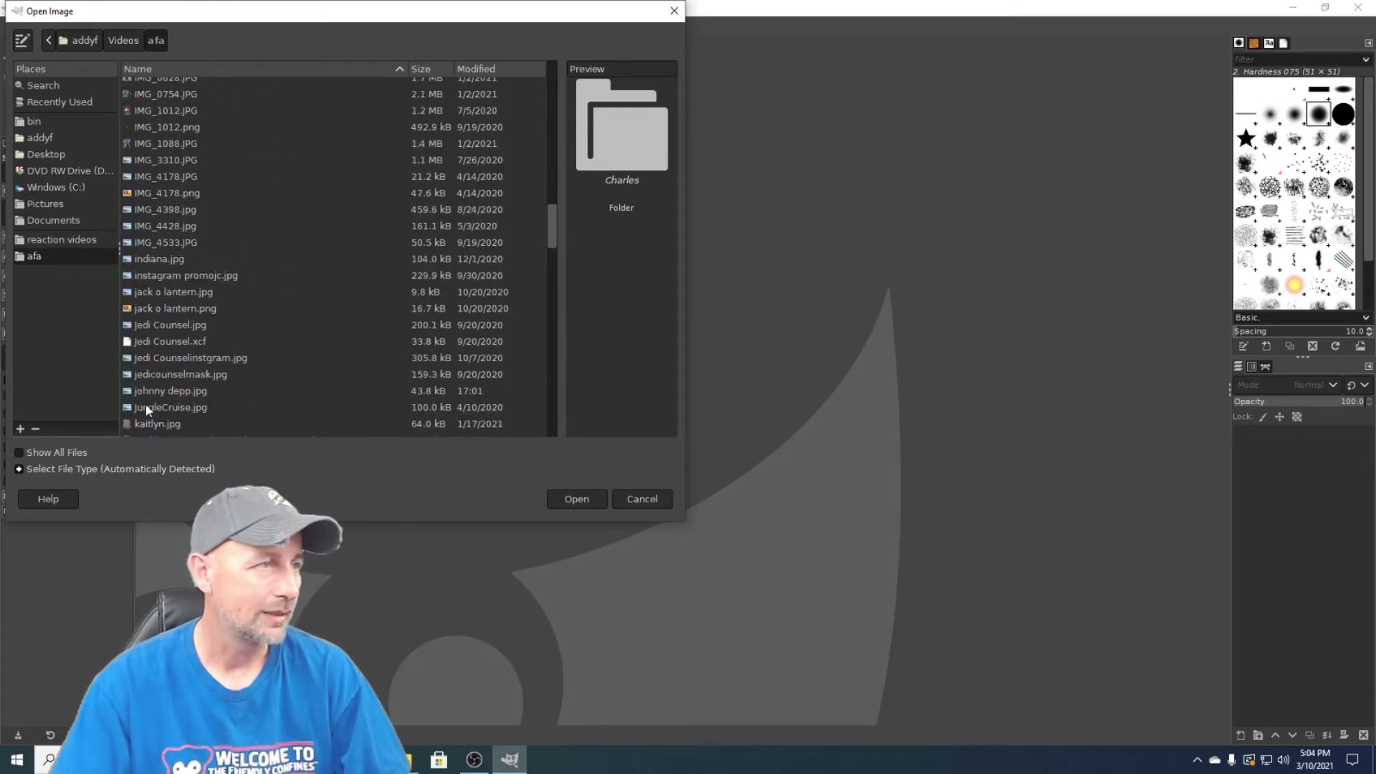
double_click(154, 392)
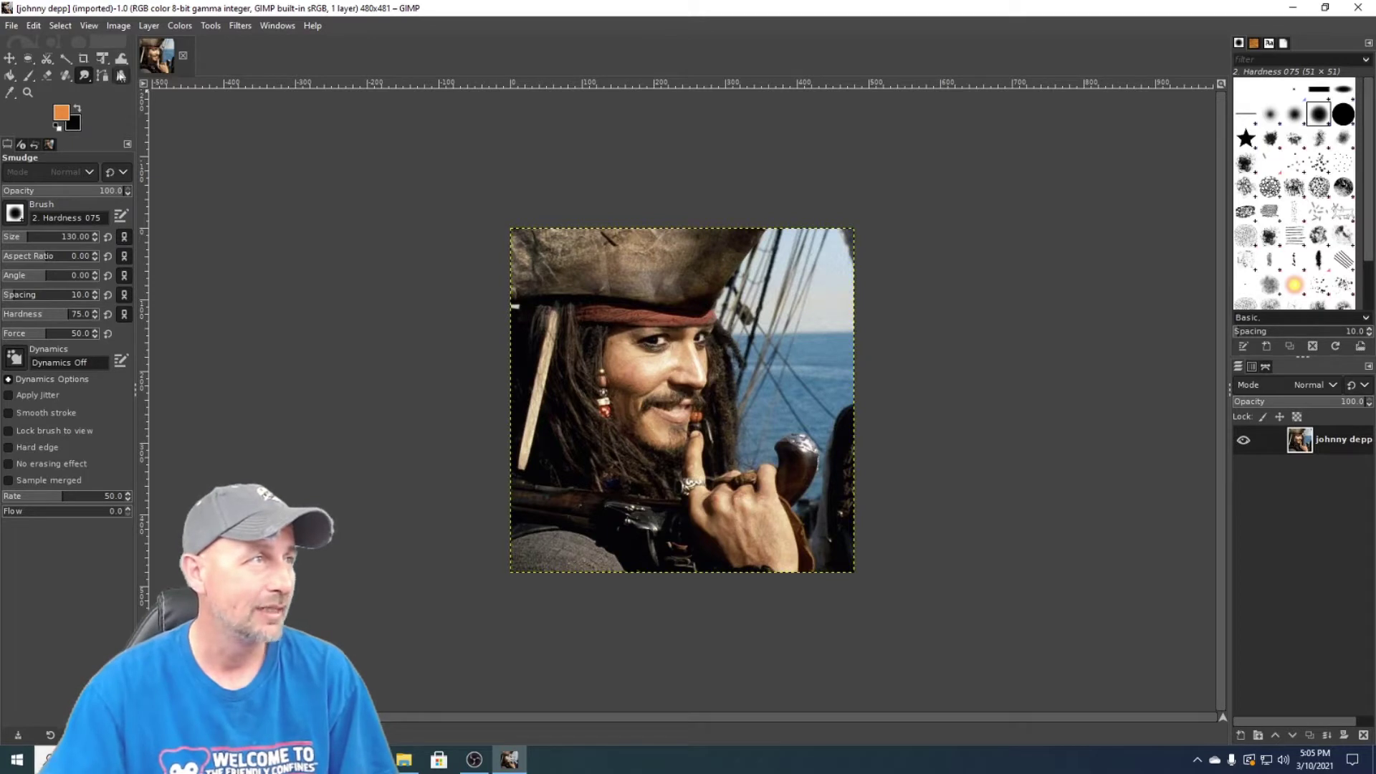
click(103, 58)
click(119, 25)
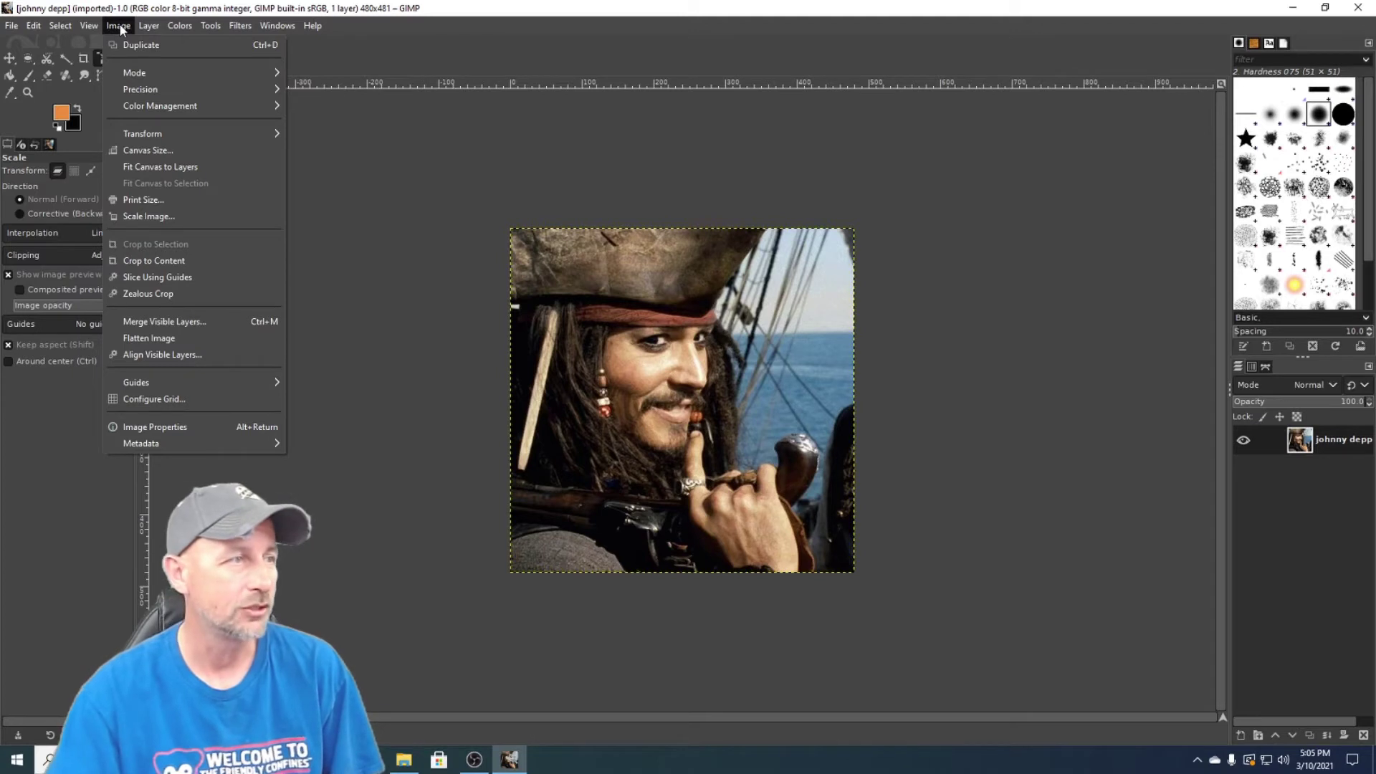
Open the Scale Image dialog showing the 480×481 px size at 300 pixels/in.
click(119, 27)
click(91, 26)
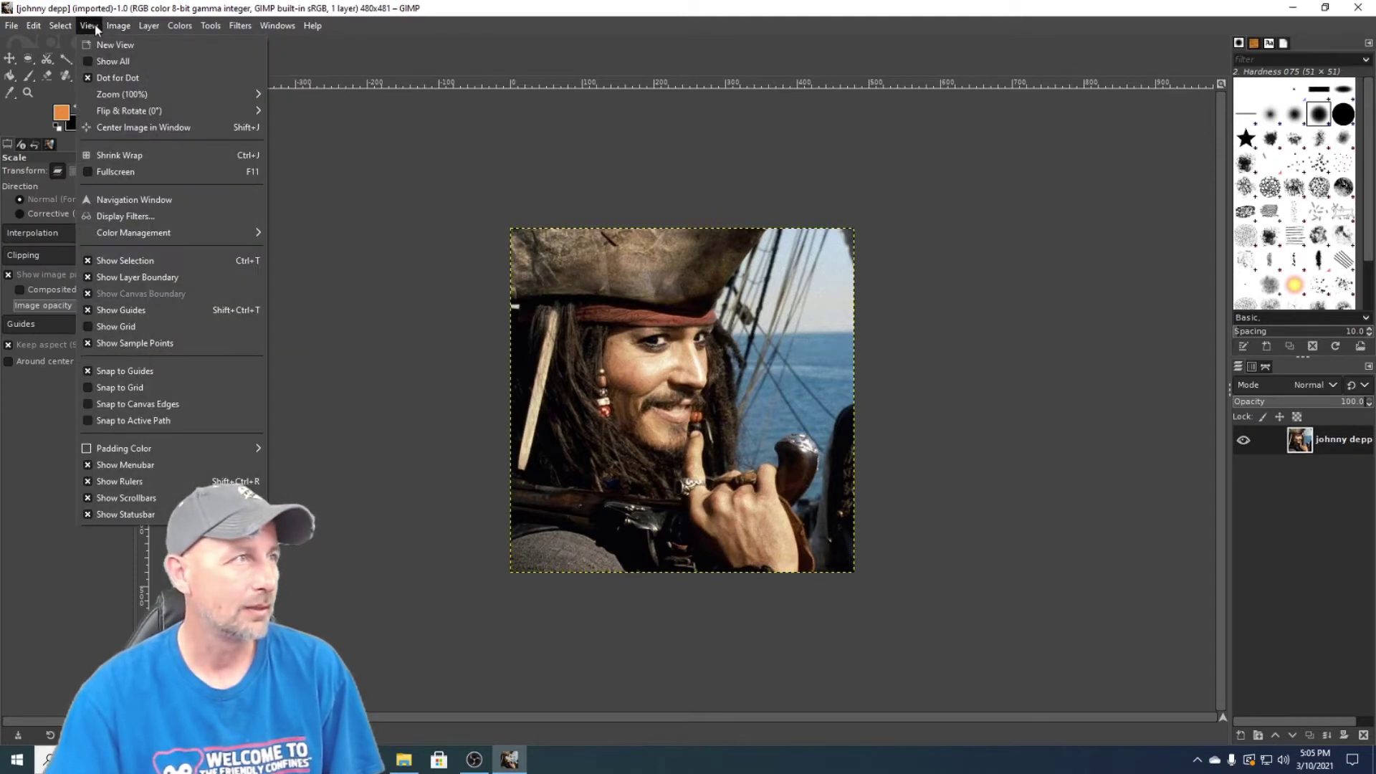
mouse_move(113, 31)
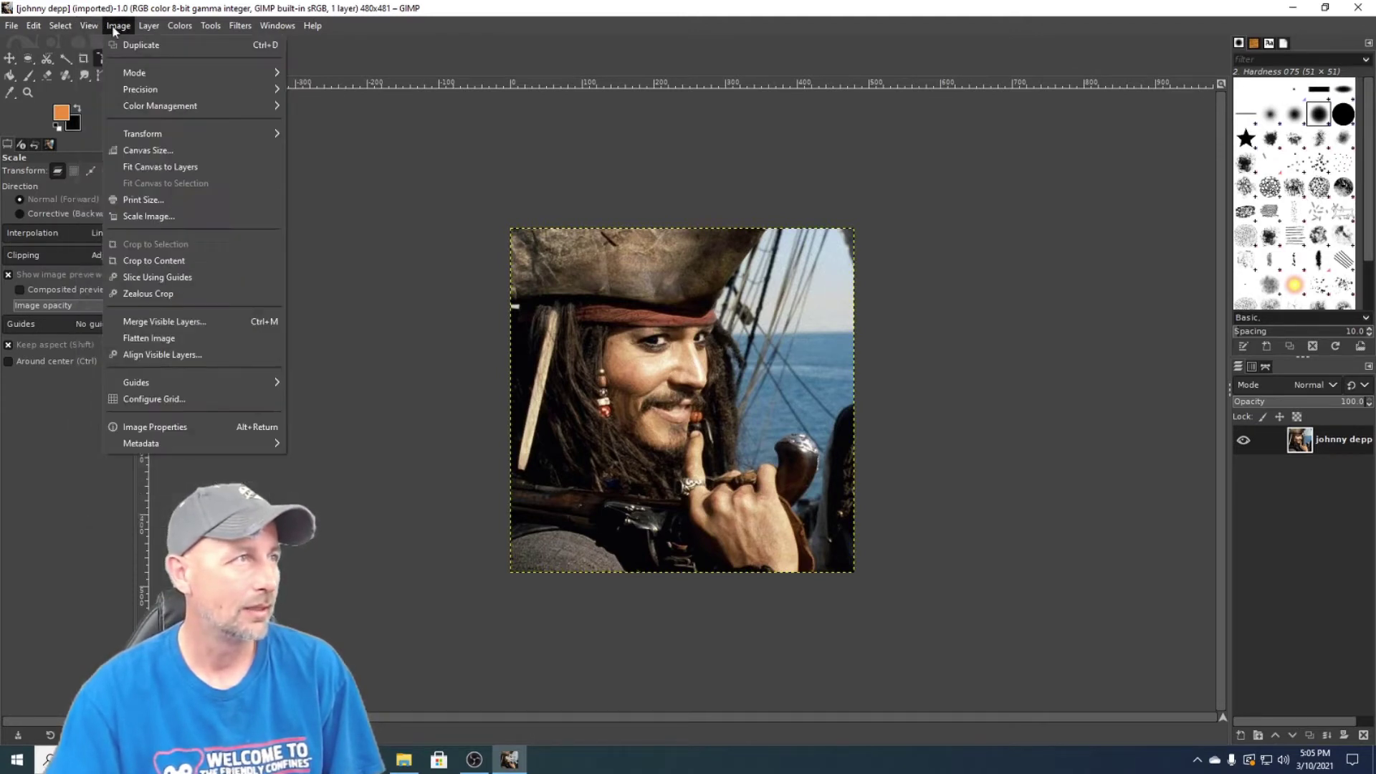
click(148, 216)
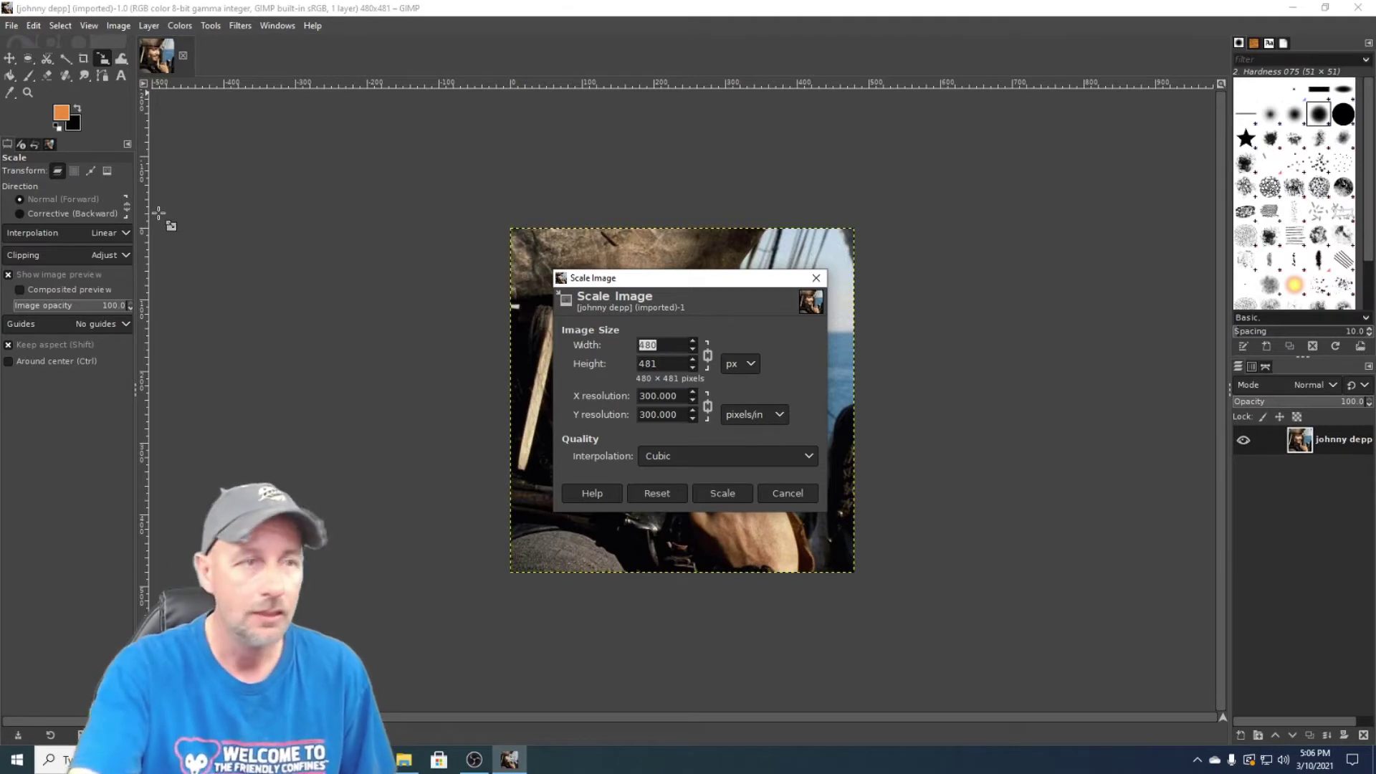
Scale the portrait to 42 × 42 px with width and height linked.
text(42)
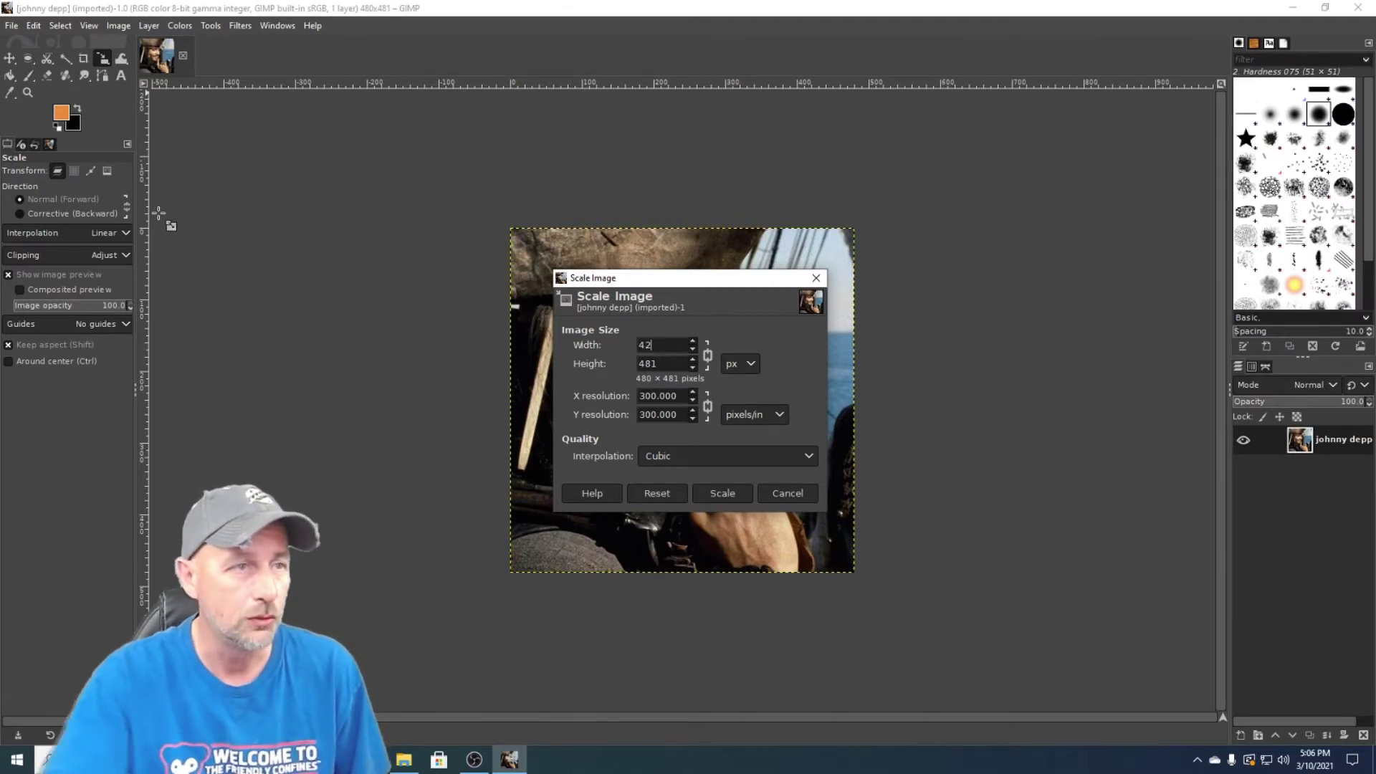
click(707, 356)
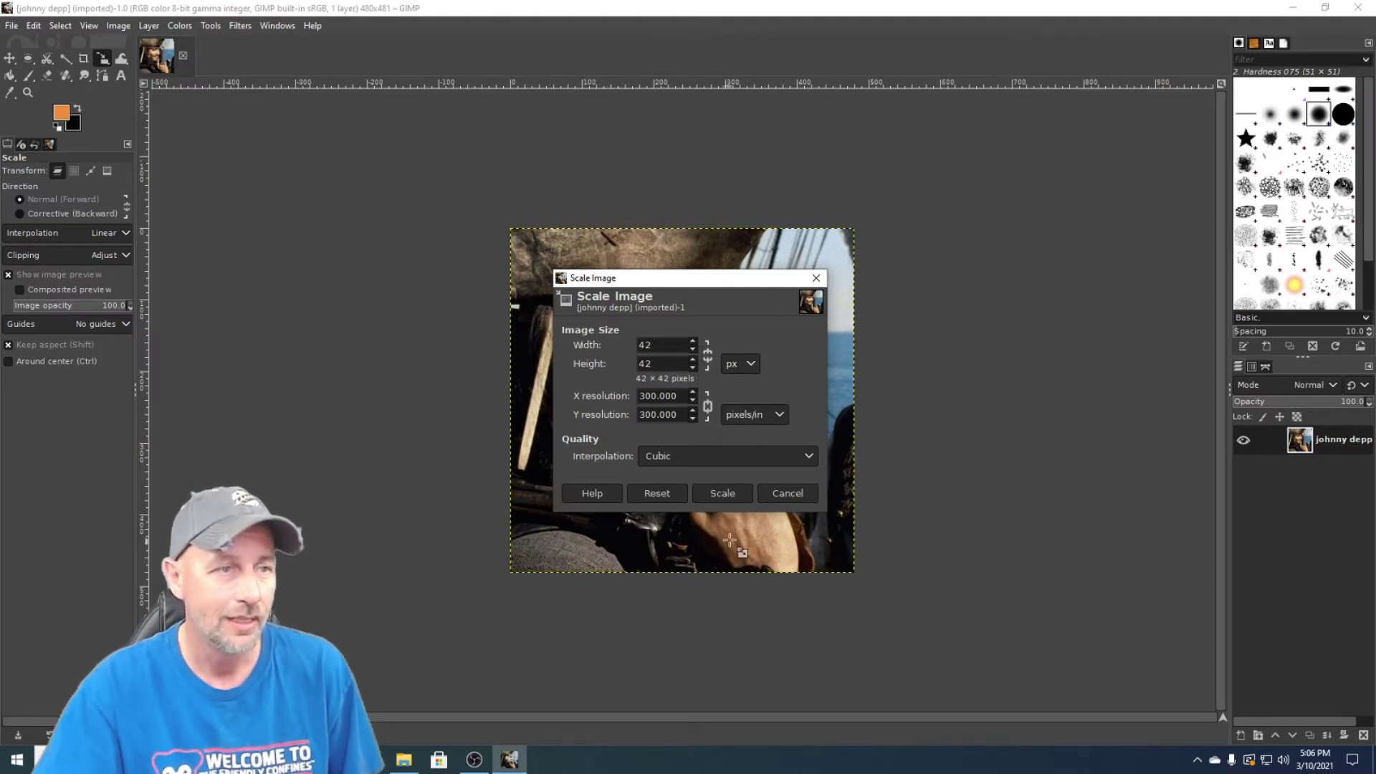
click(720, 493)
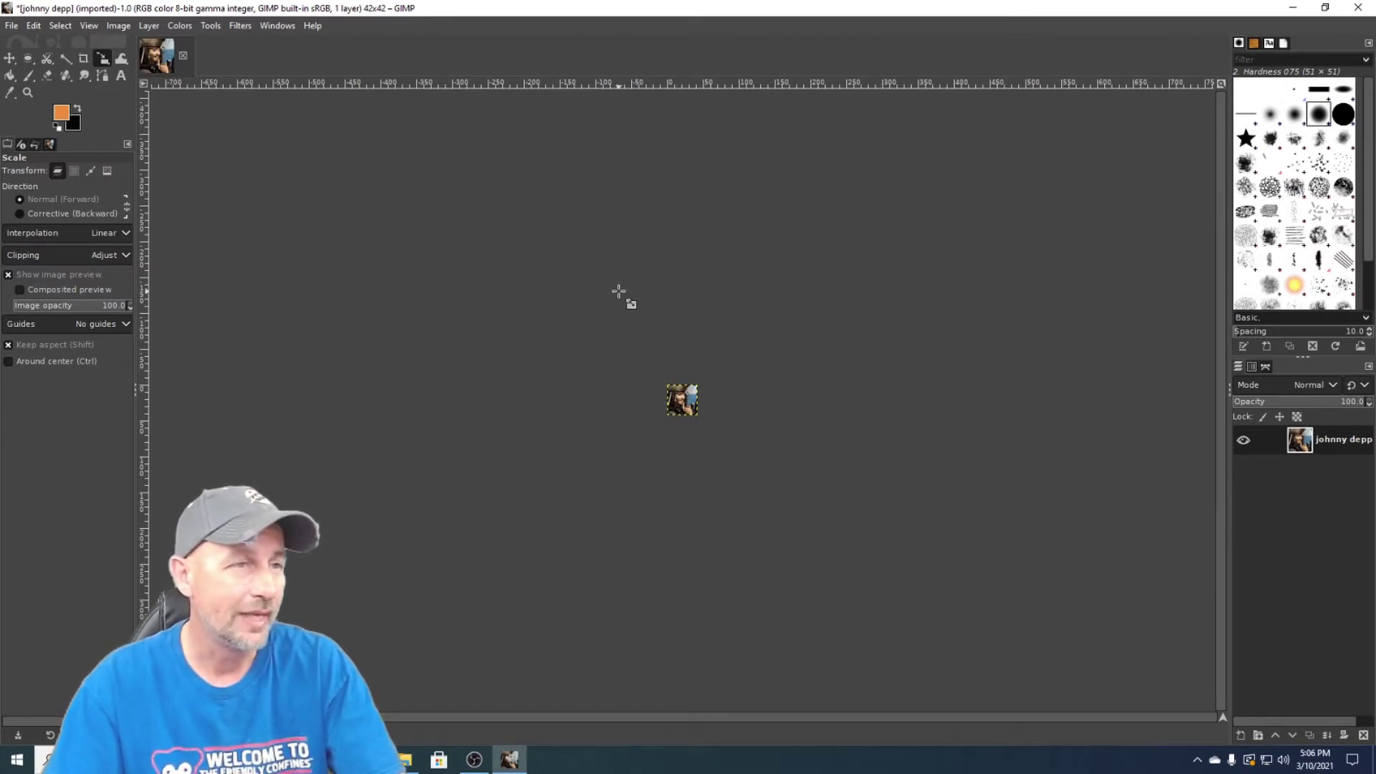
In Export Image, choose PNG image as the file type for johnny depp.png, then close the dialog.
click(11, 26)
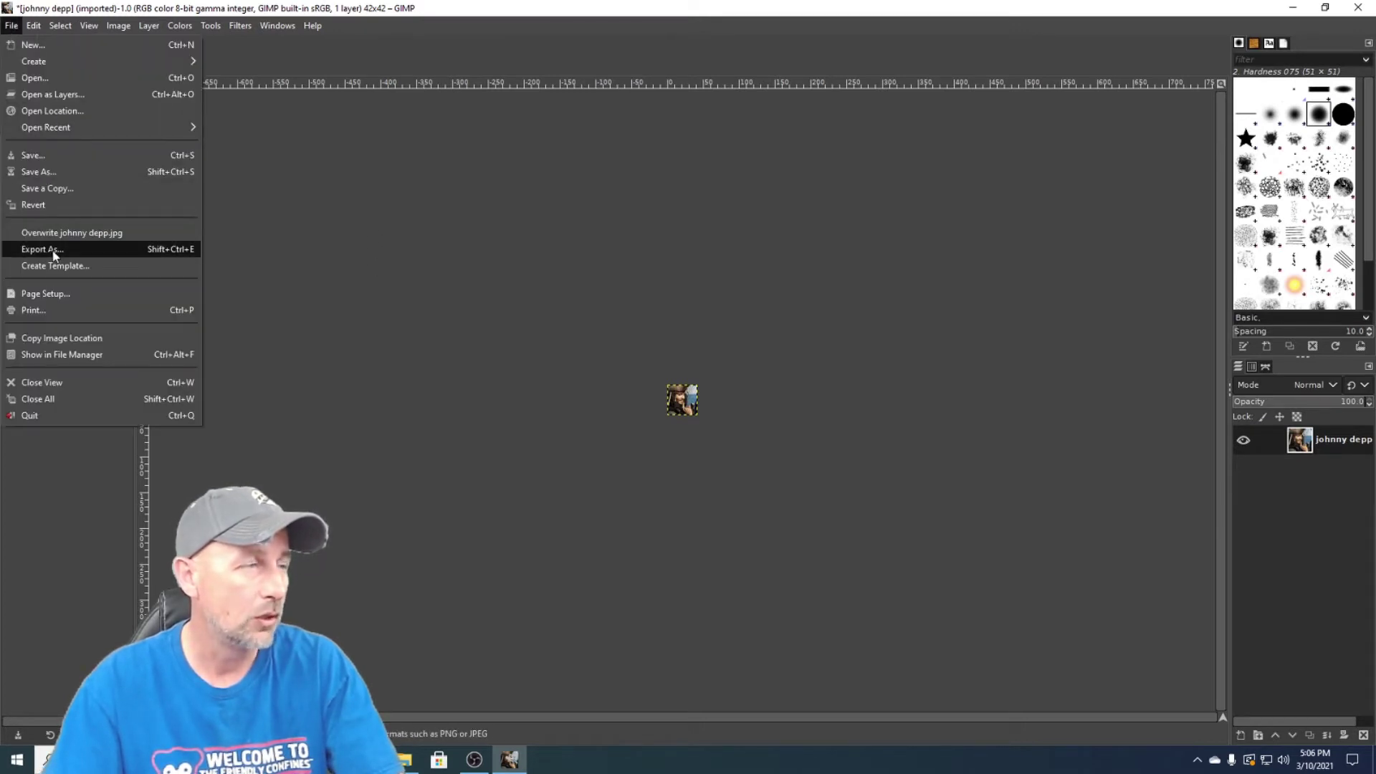
click(53, 252)
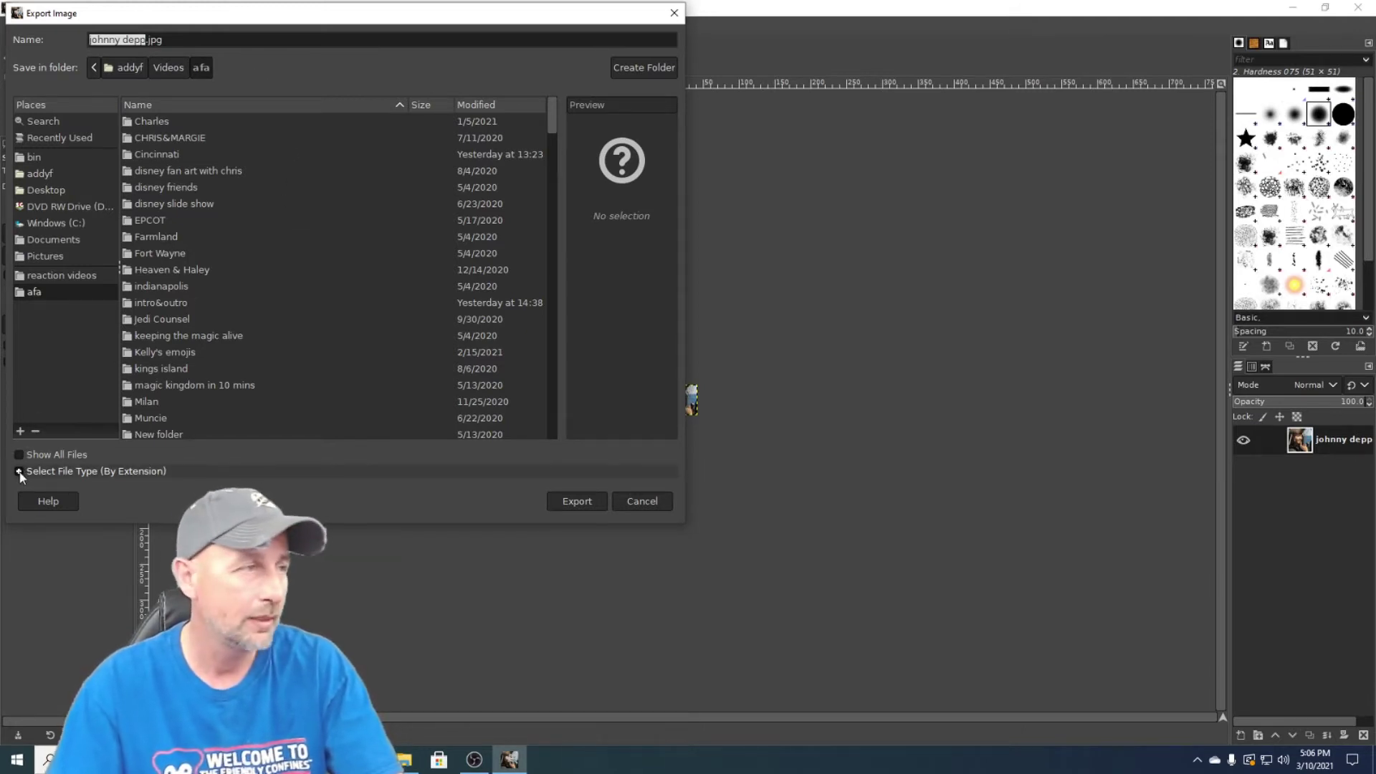
click(20, 473)
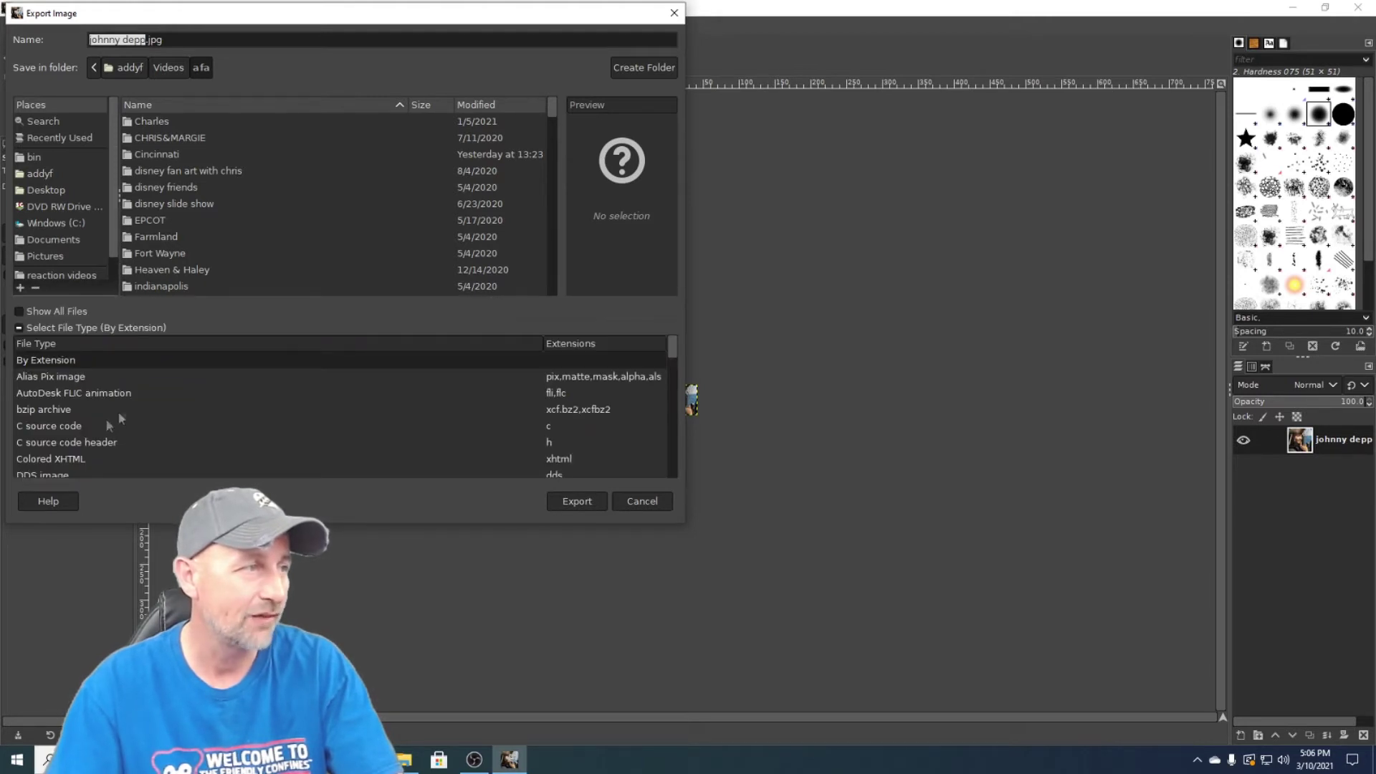
scroll(118, 416, down, 5)
scroll(119, 416, down, 5)
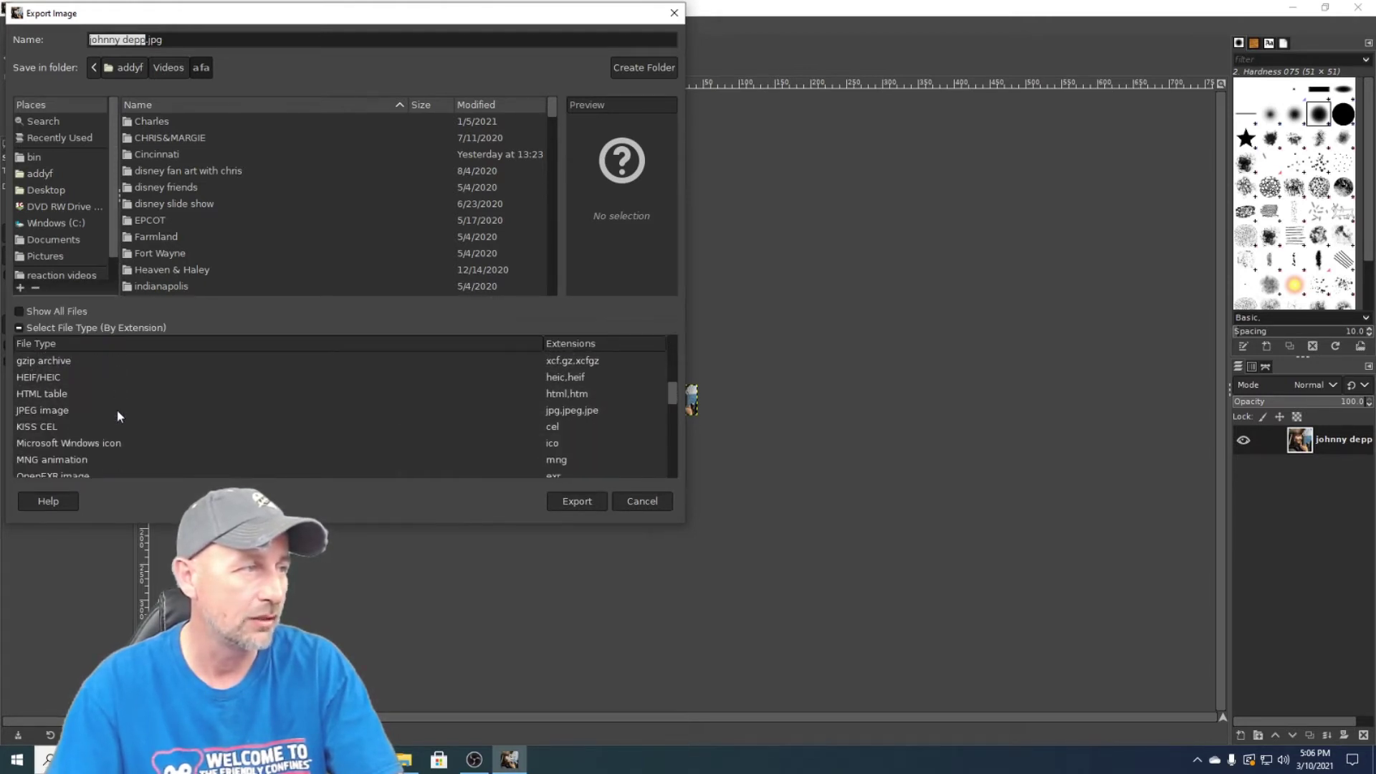
scroll(115, 421, down, 2)
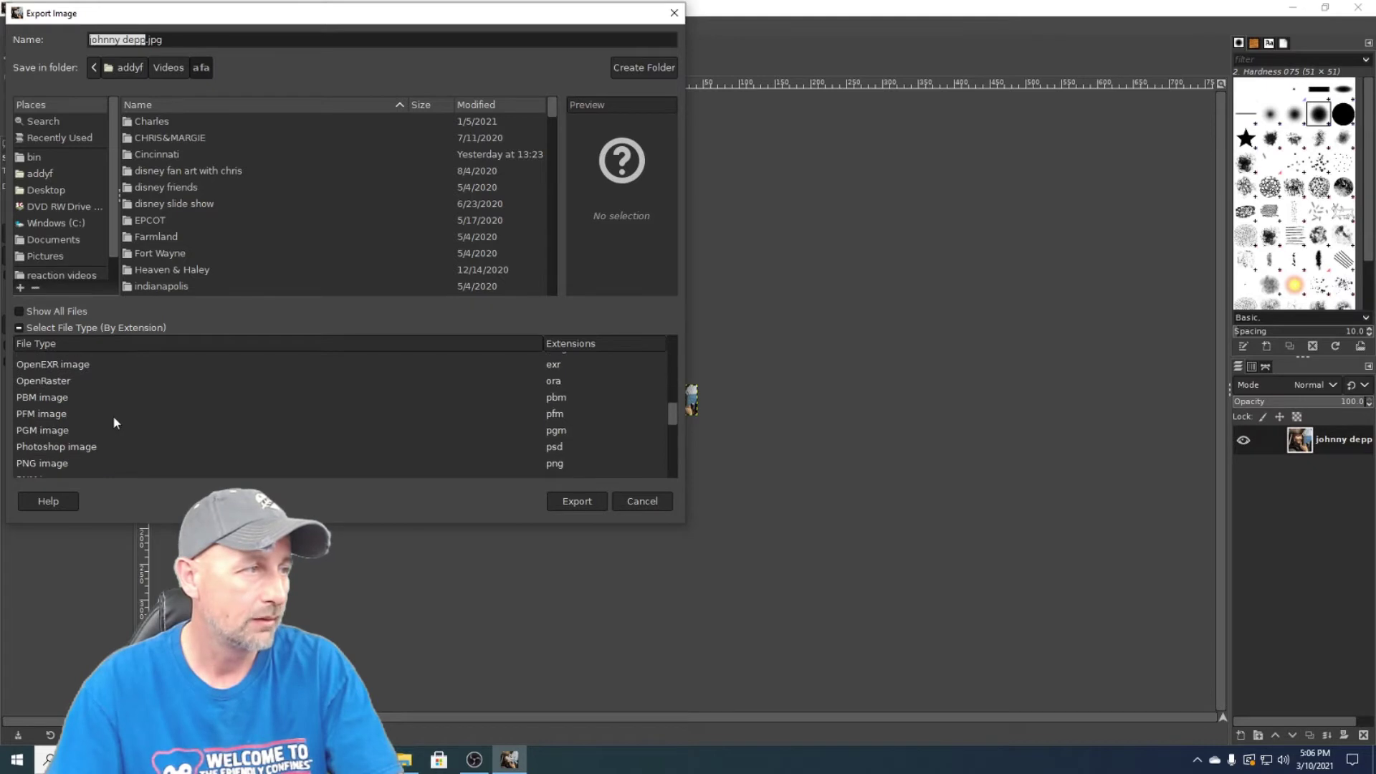
click(47, 442)
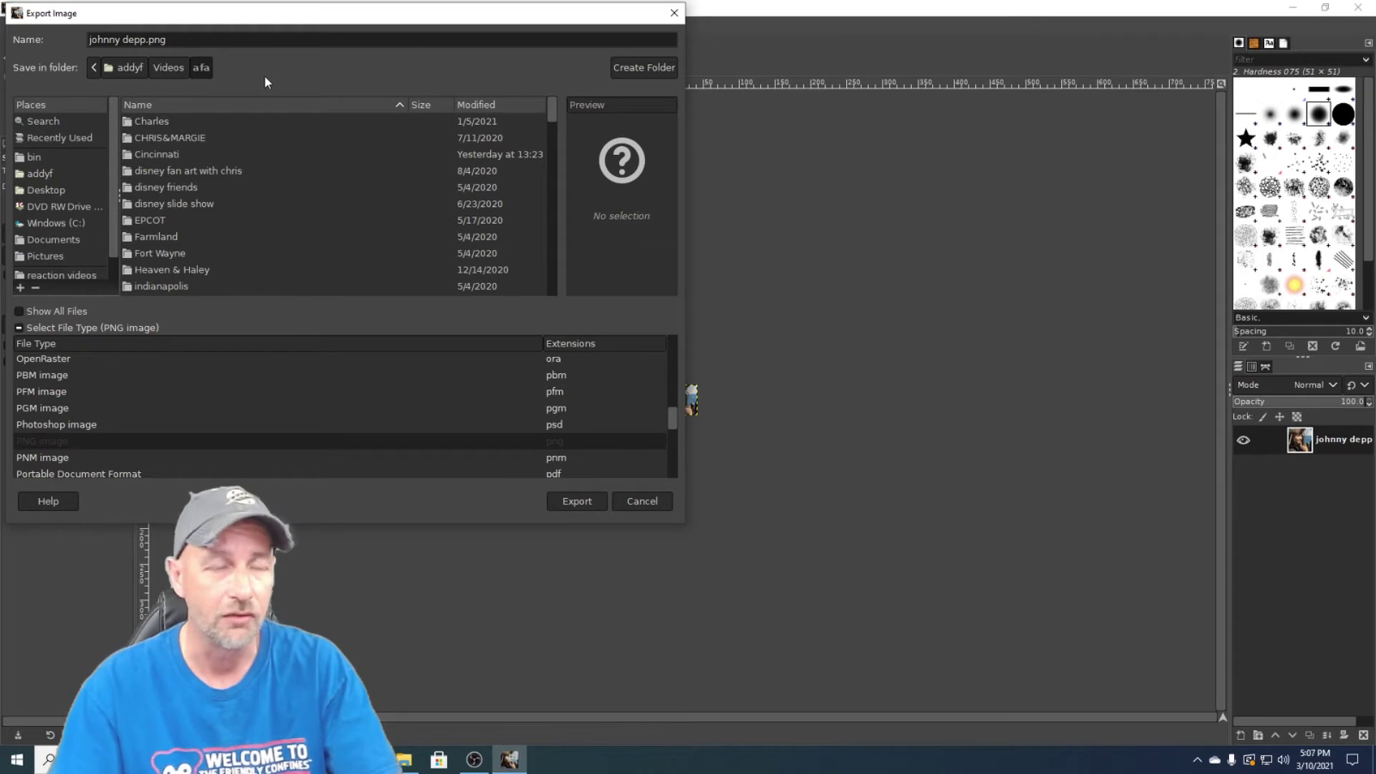
click(674, 13)
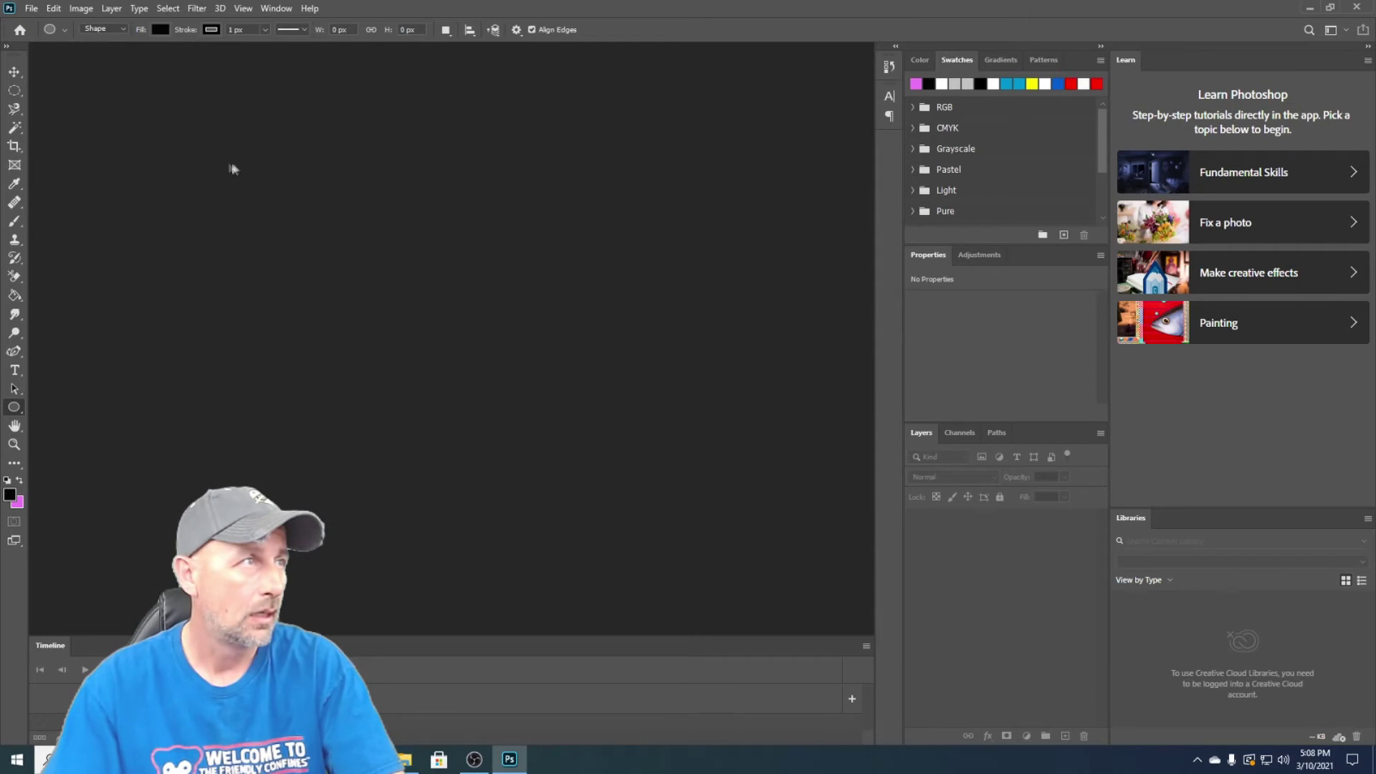
Open Photoshop's File menu over the empty workspace.
click(30, 9)
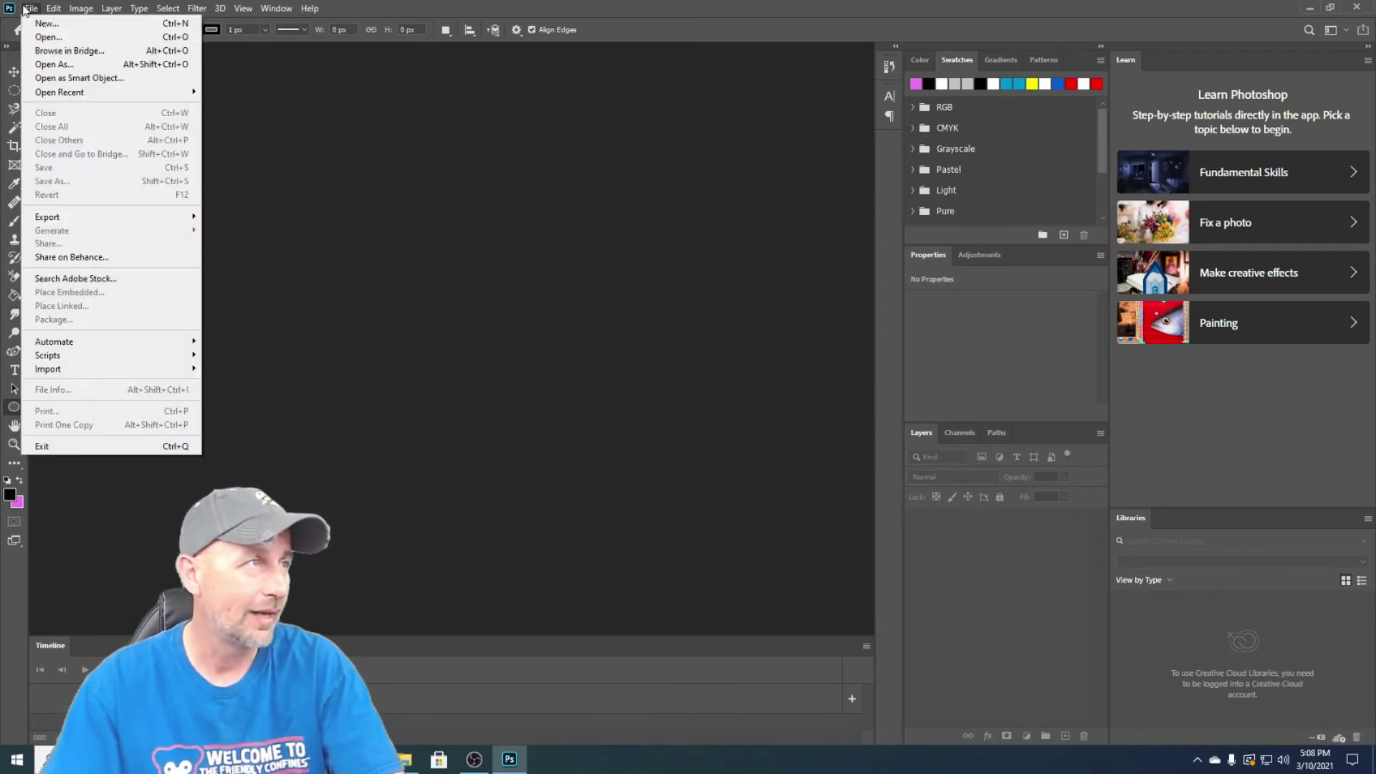
Open the johnny depp pirate photo from Videos\afa as a 480×481 px document.
click(66, 38)
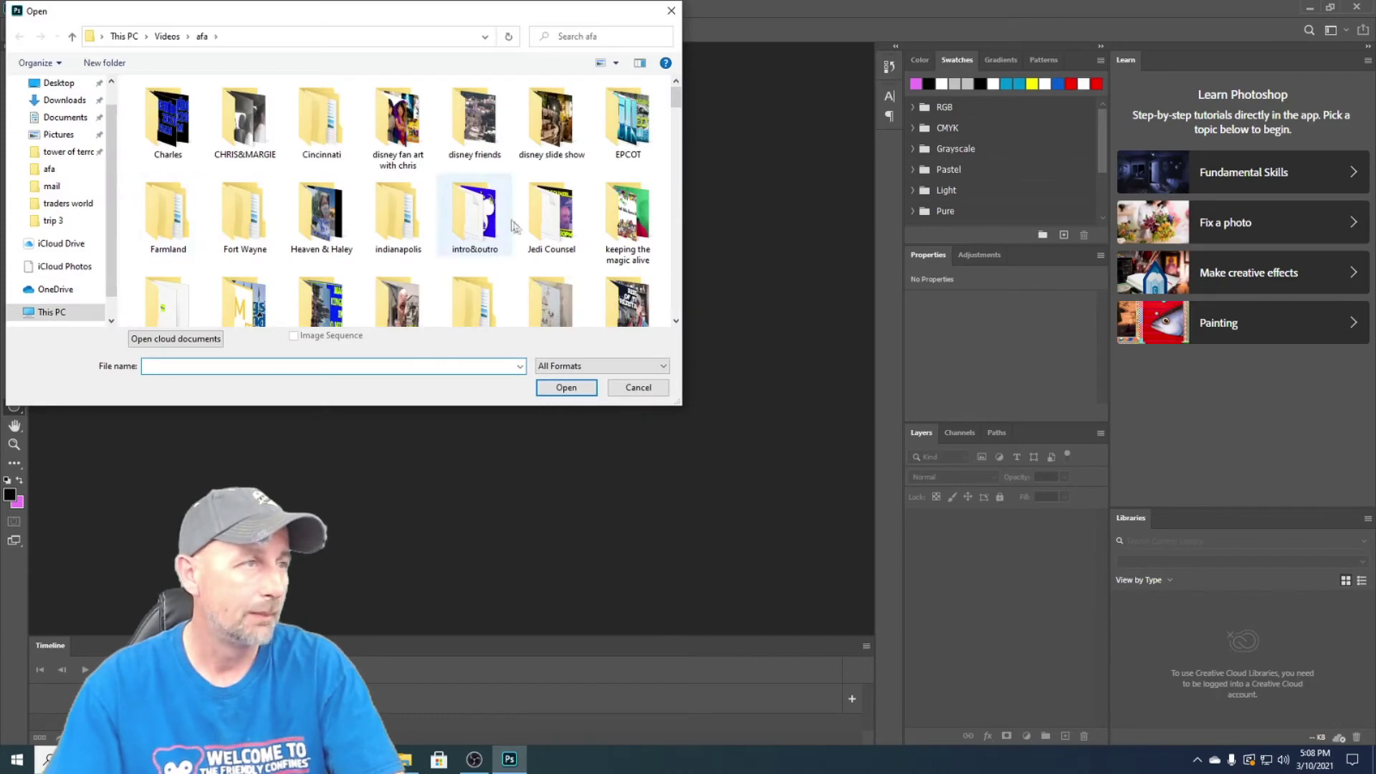
scroll(454, 247, down, 1)
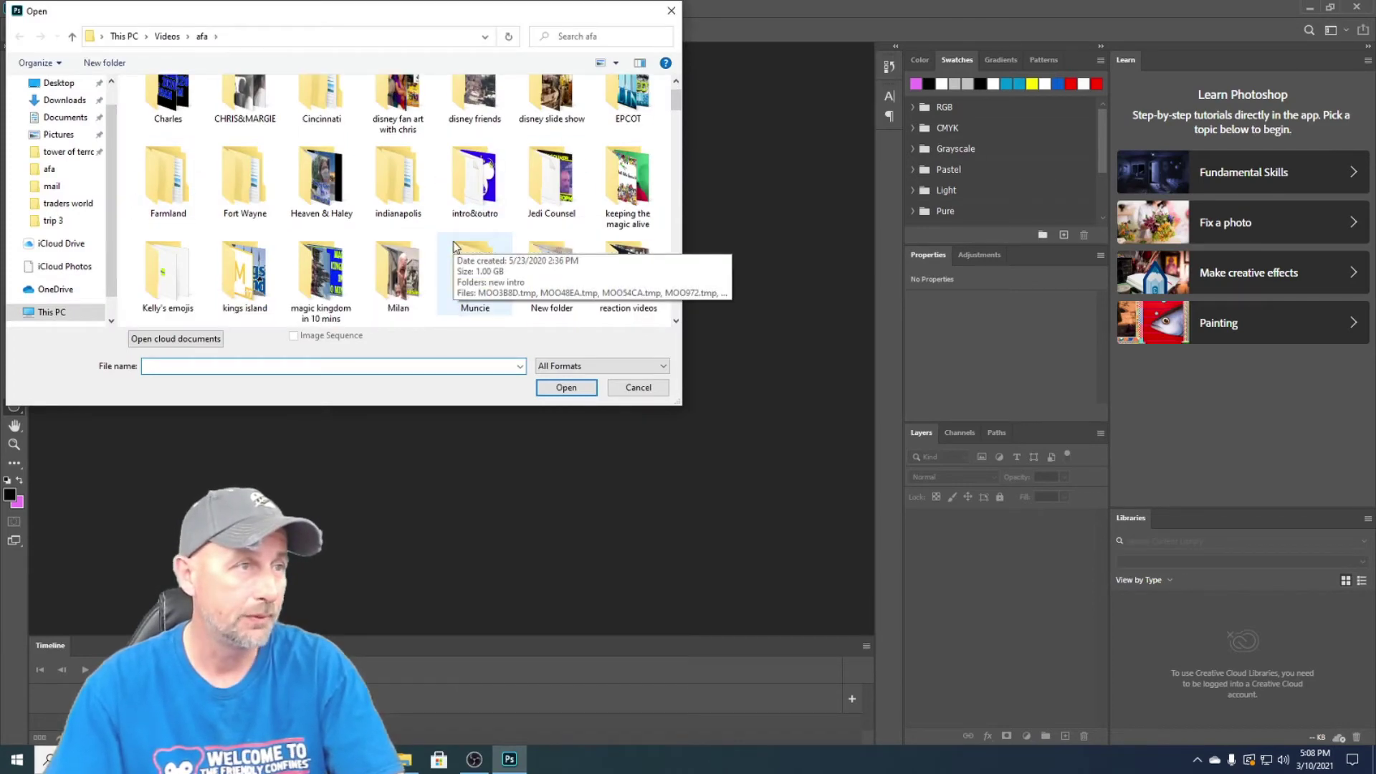
scroll(453, 247, down, 6)
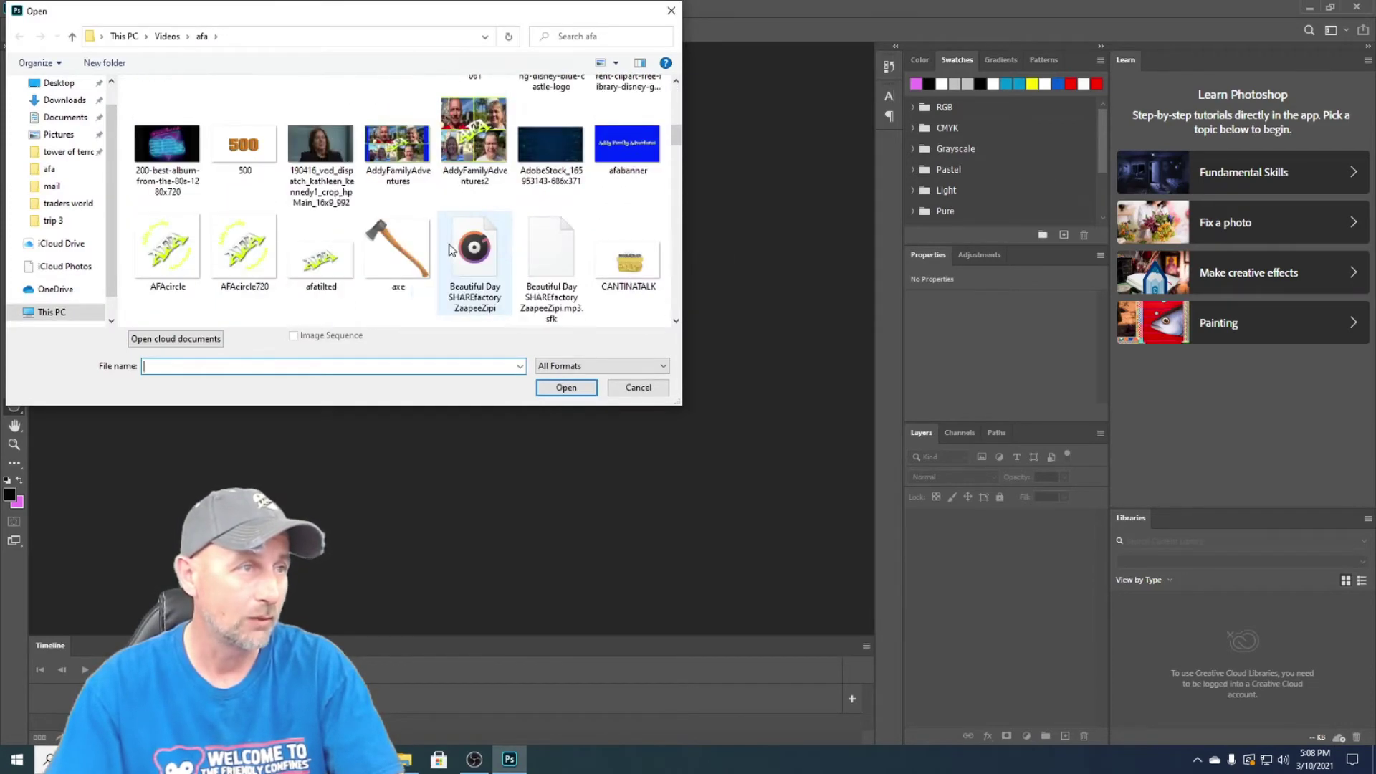
scroll(452, 249, down, 1)
scroll(450, 248, down, 2)
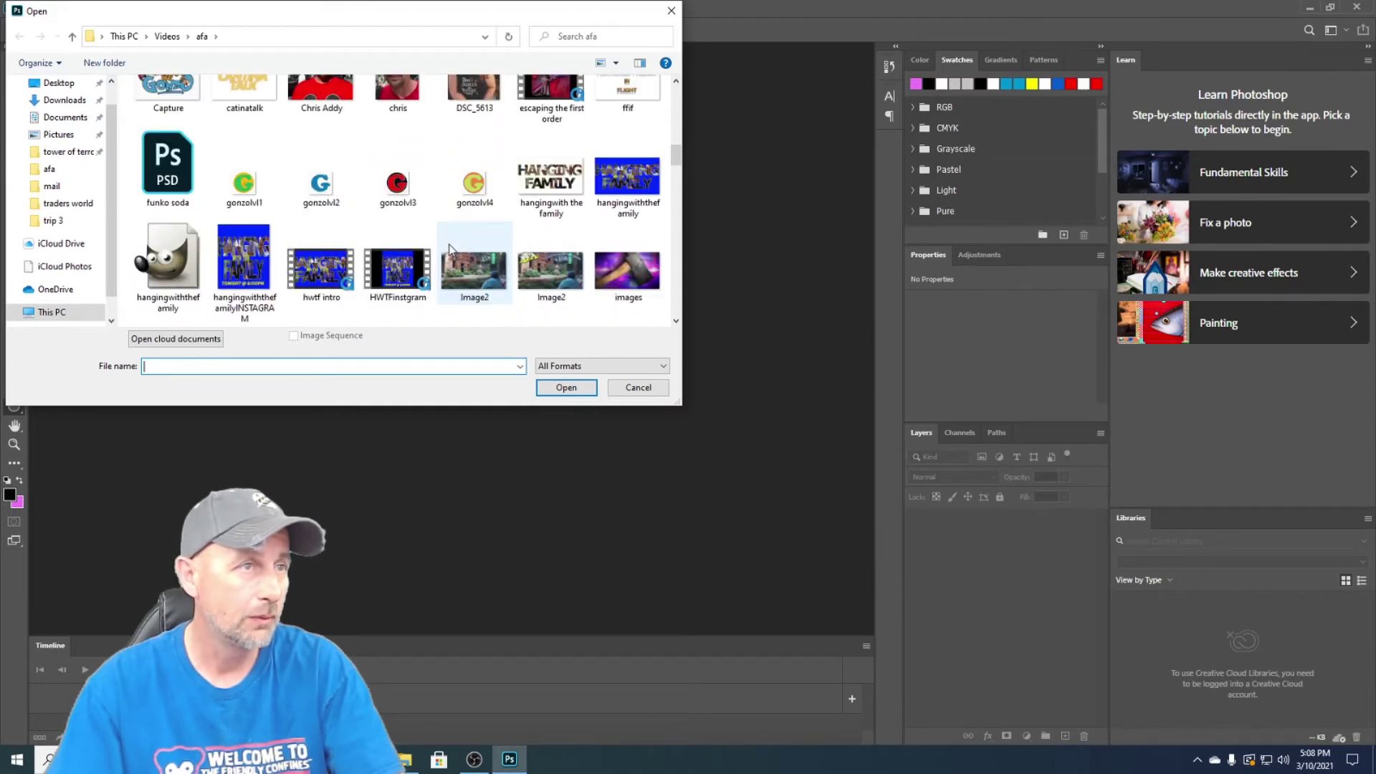
scroll(450, 248, down, 1)
scroll(450, 249, down, 5)
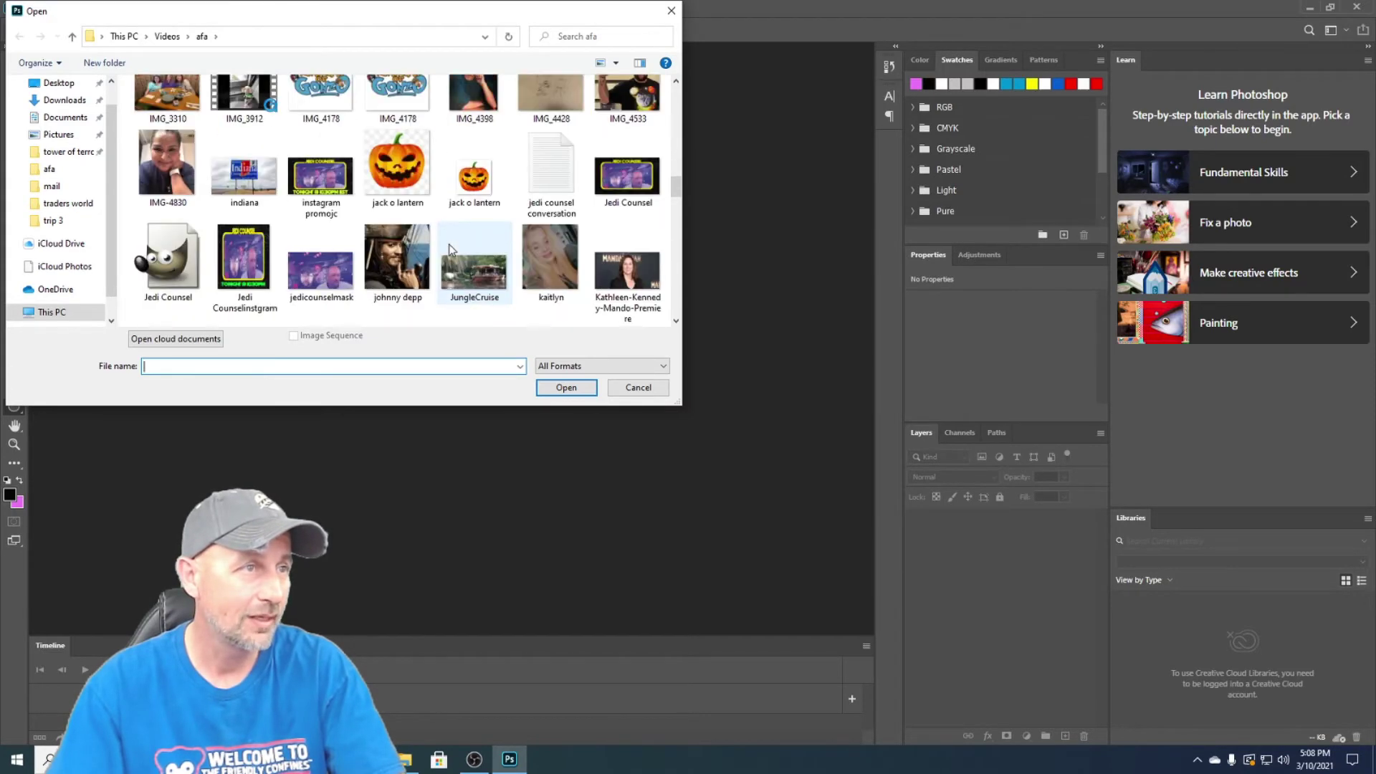
double_click(396, 261)
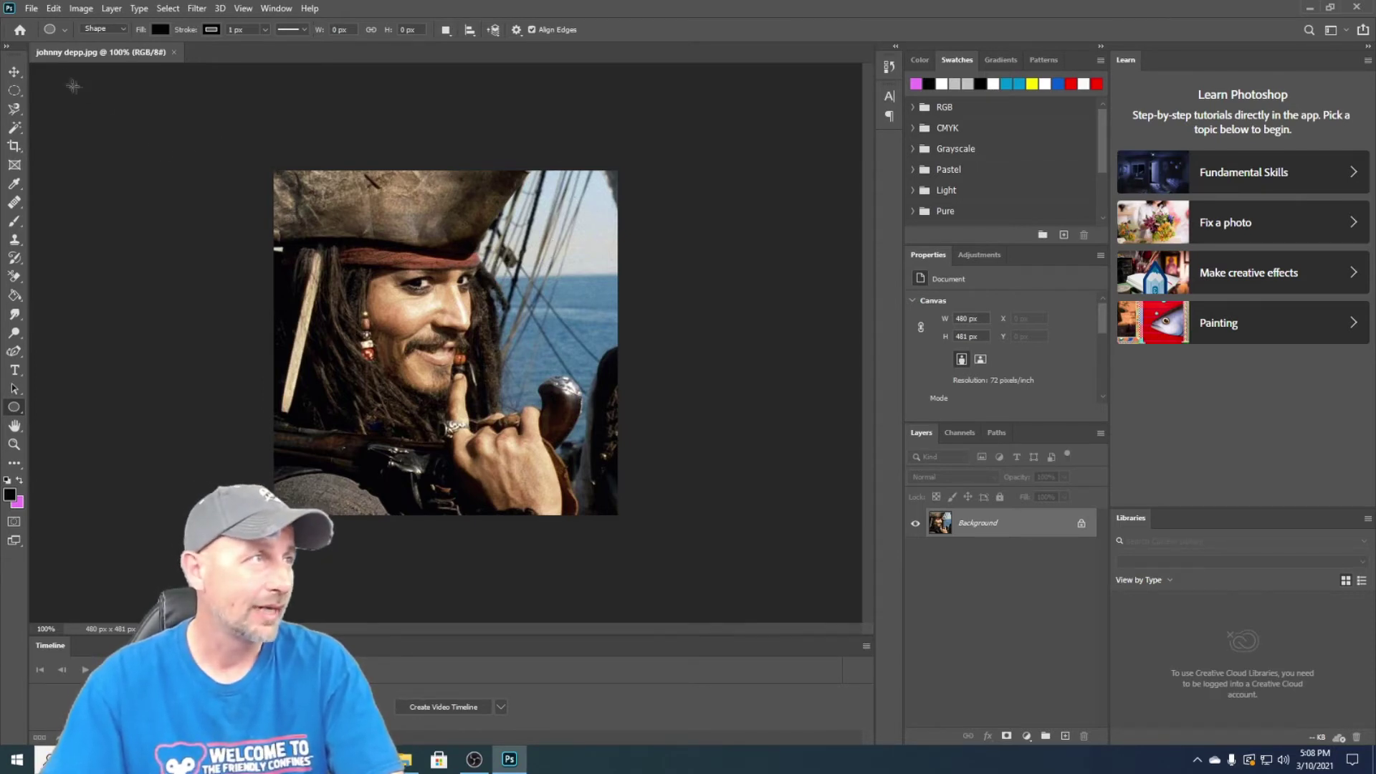
Resize the image to 42 px wide in Image Size, with height following to 42 px.
click(81, 9)
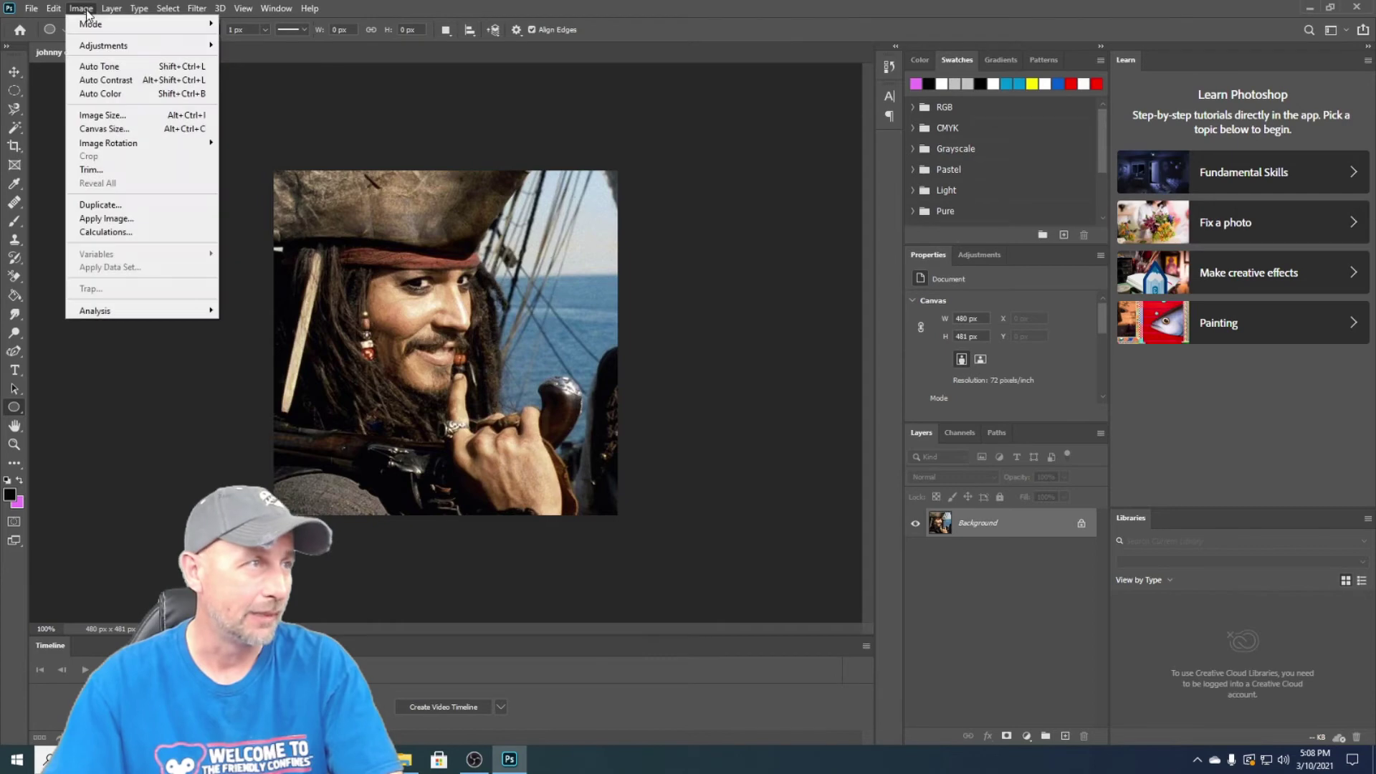
mouse_move(100, 16)
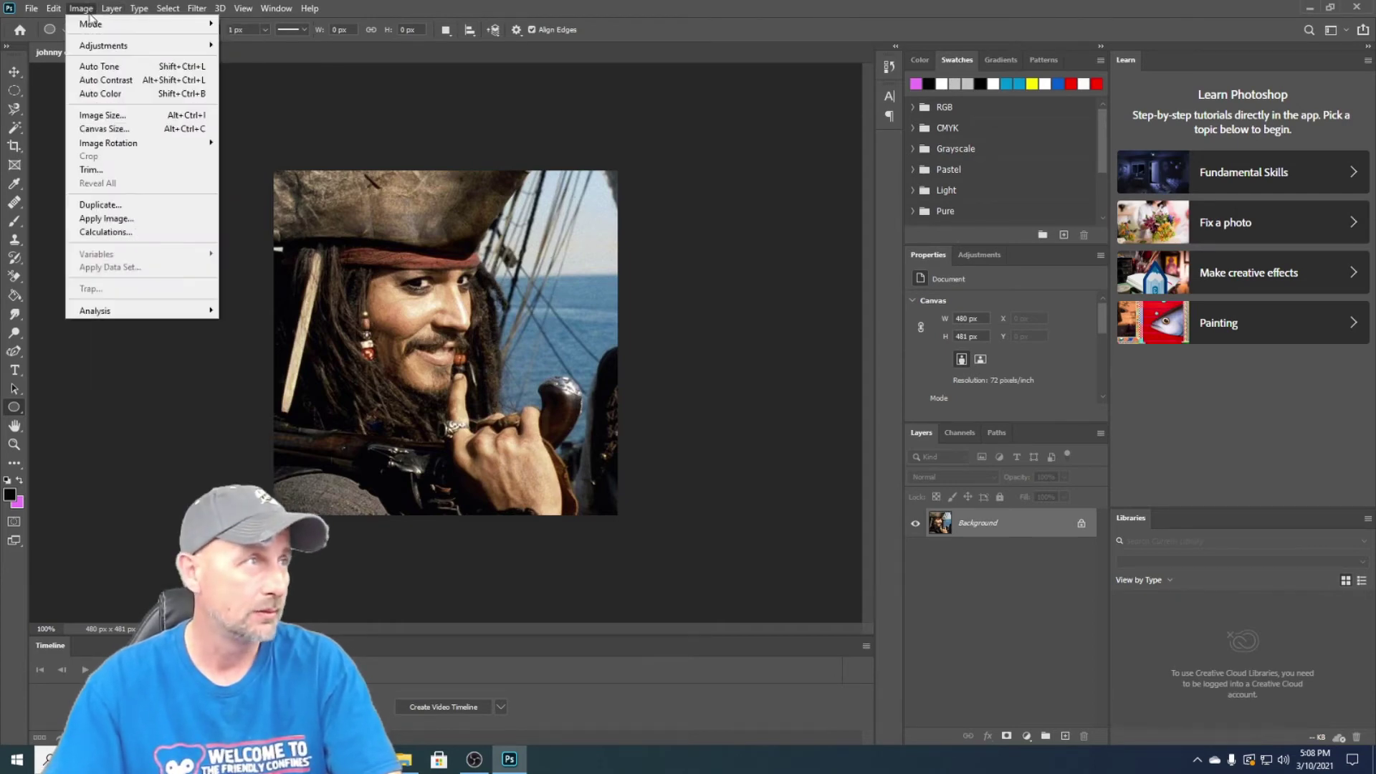
click(102, 114)
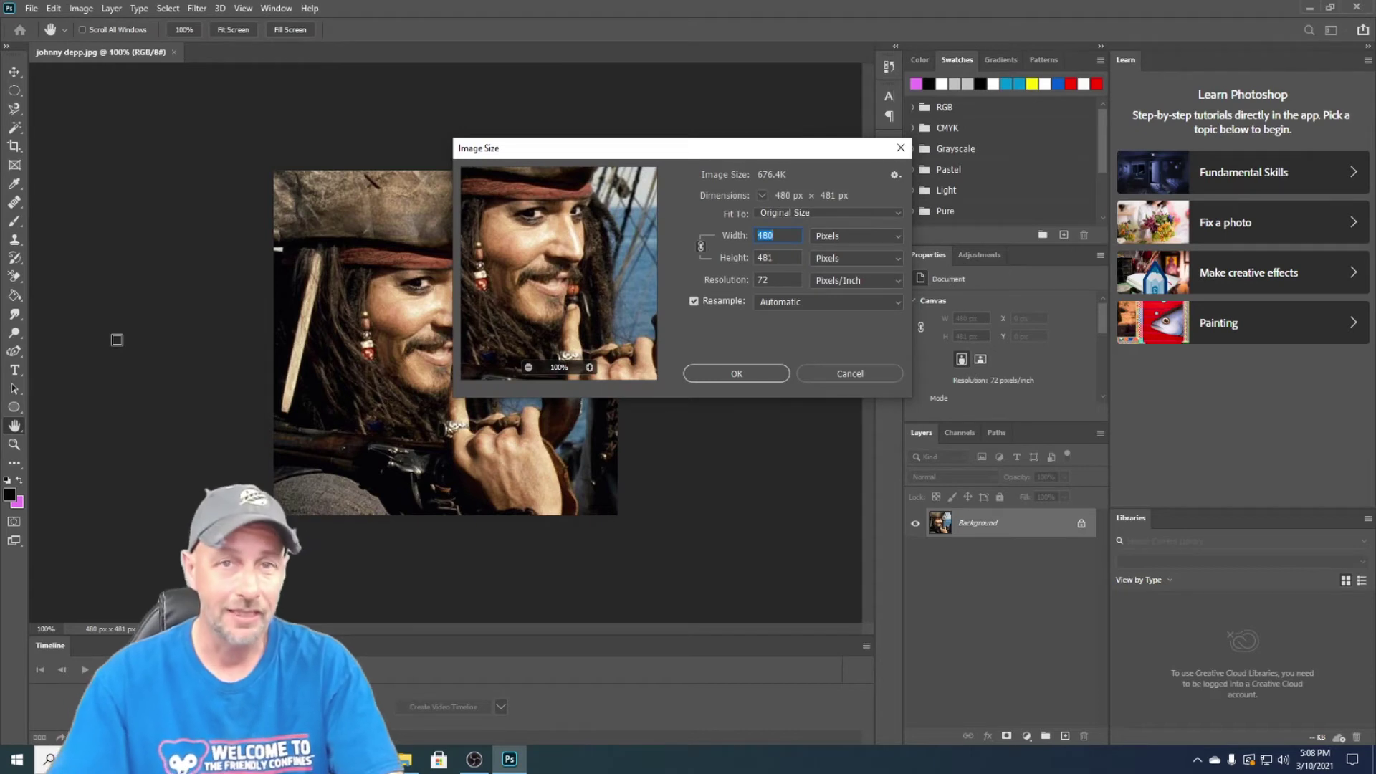
text(42)
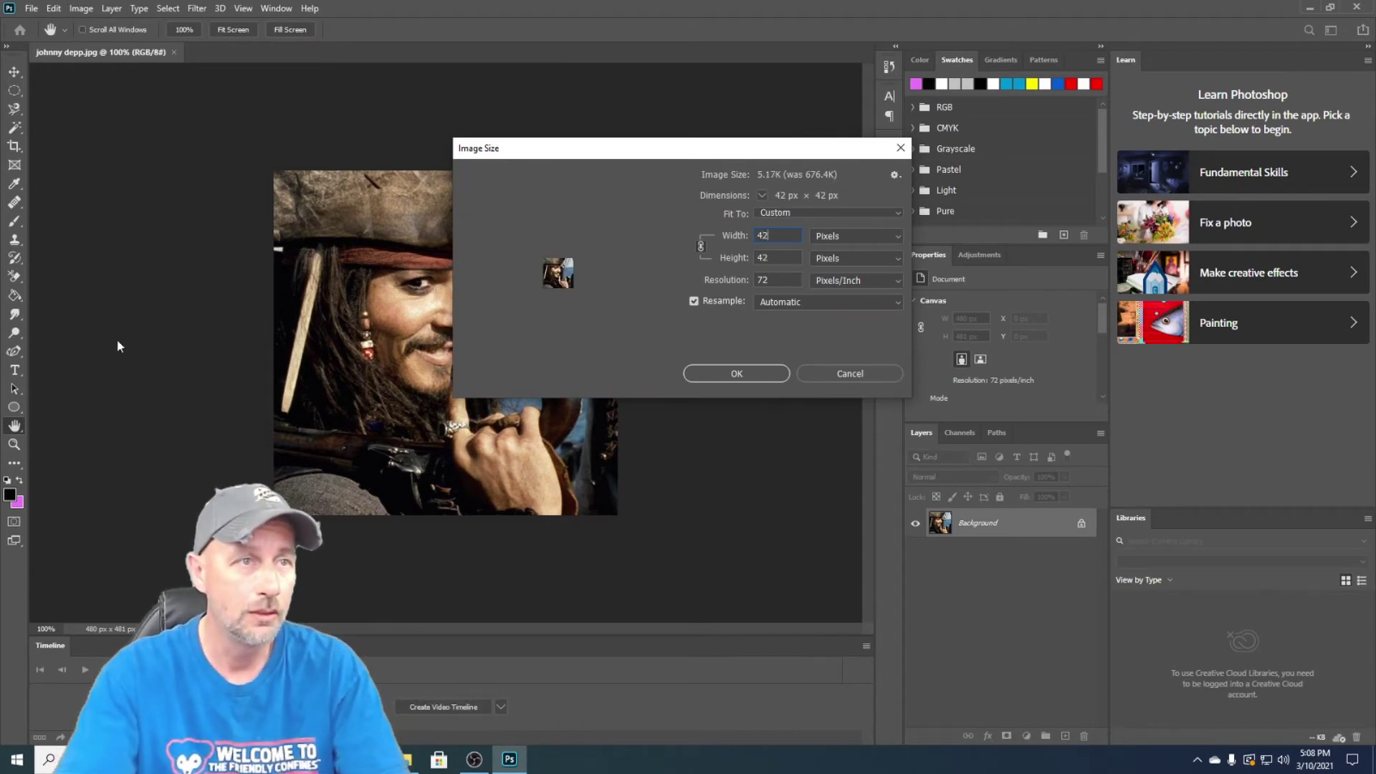
click(756, 377)
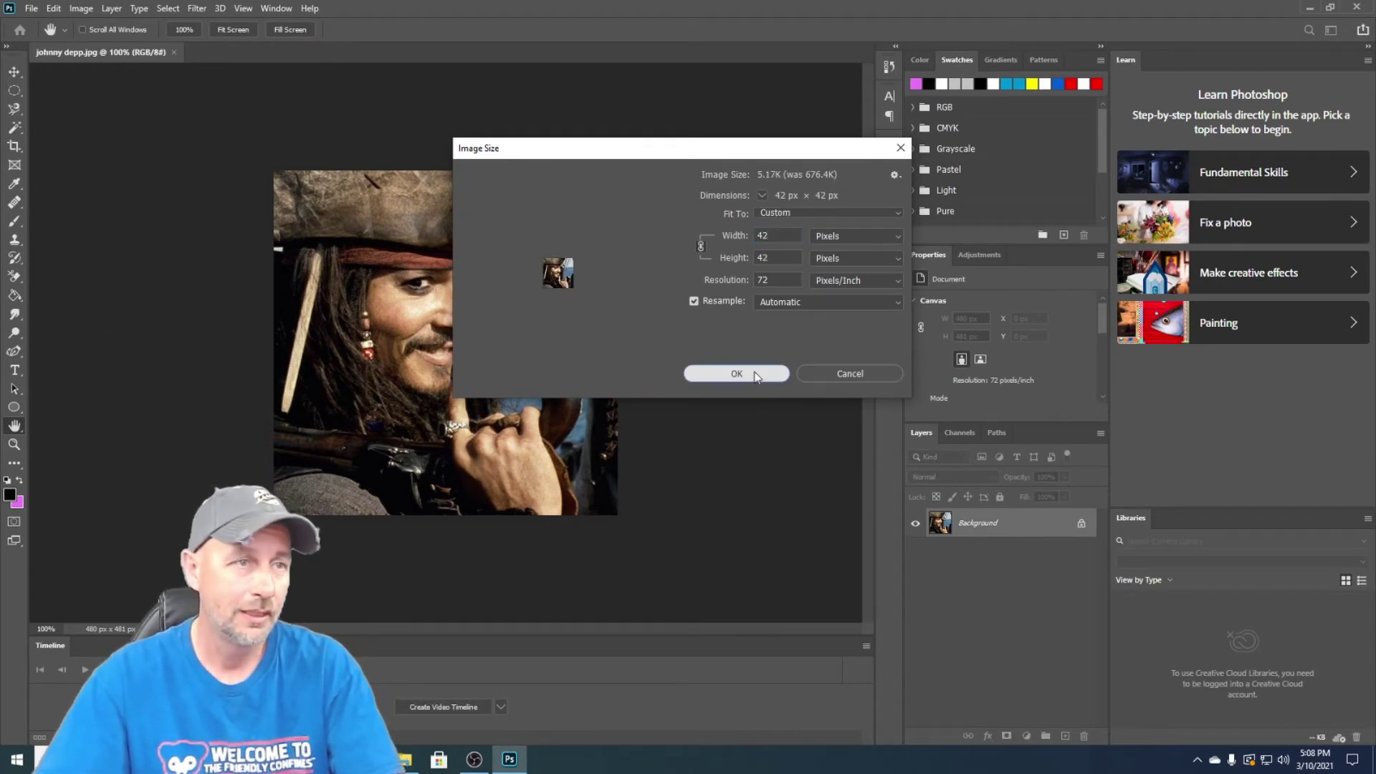
key(u)
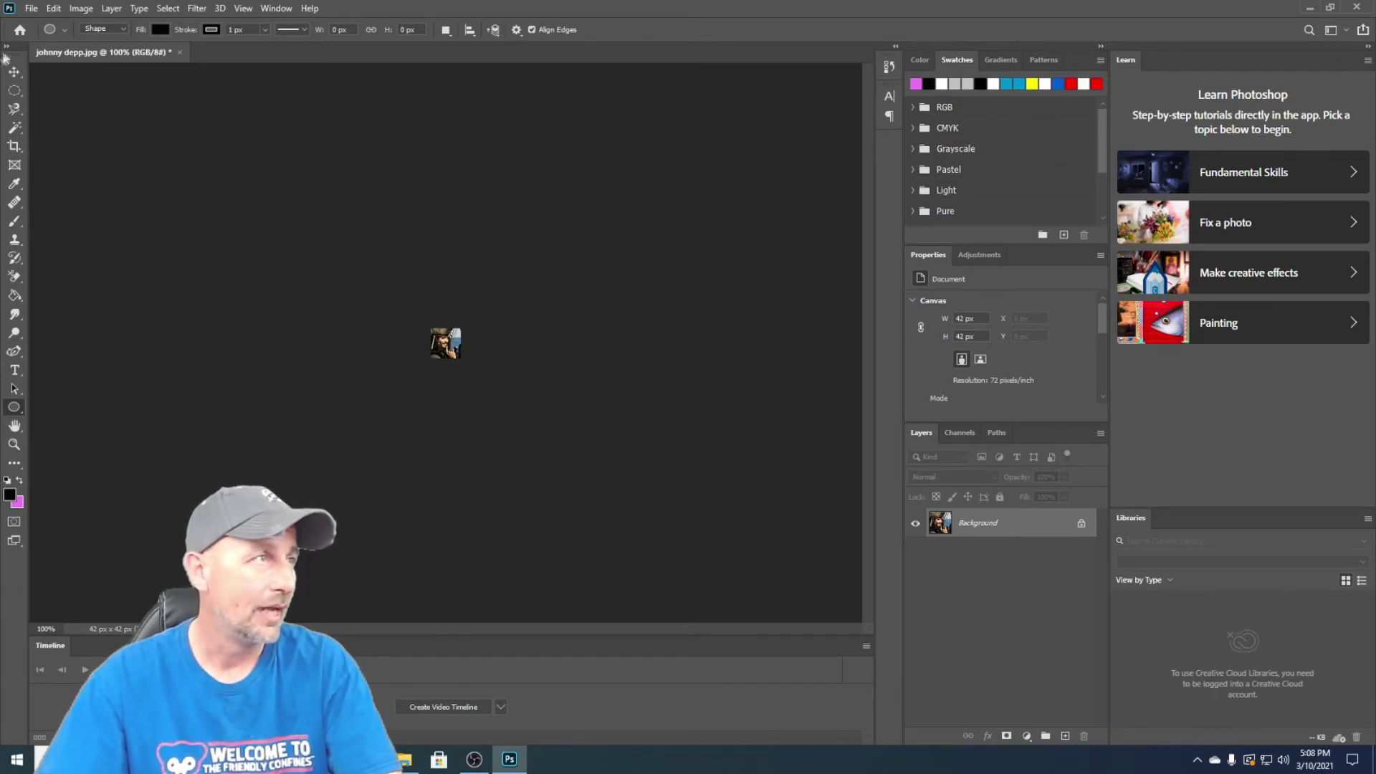
Start a Quick Export as PNG, opening the save window in the afa folder.
click(31, 9)
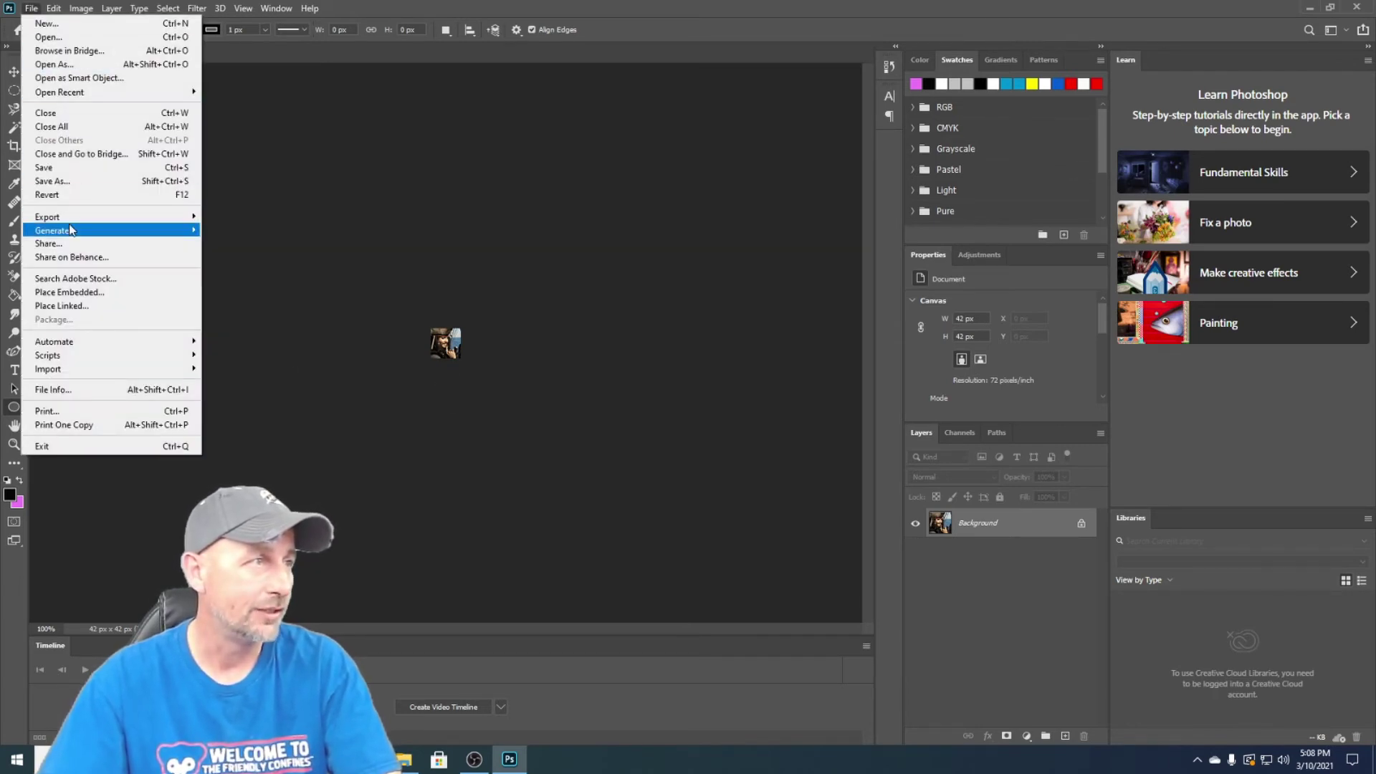
mouse_move(72, 226)
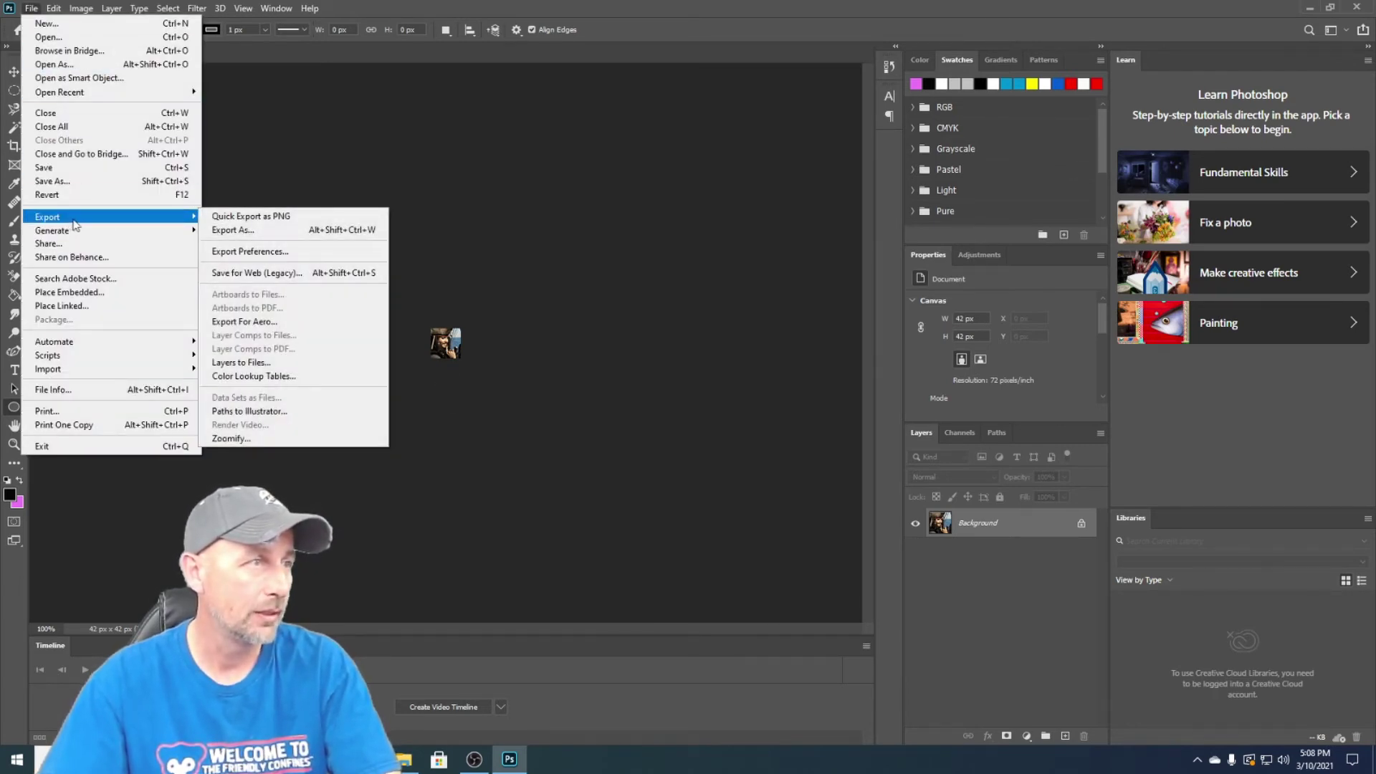
click(265, 222)
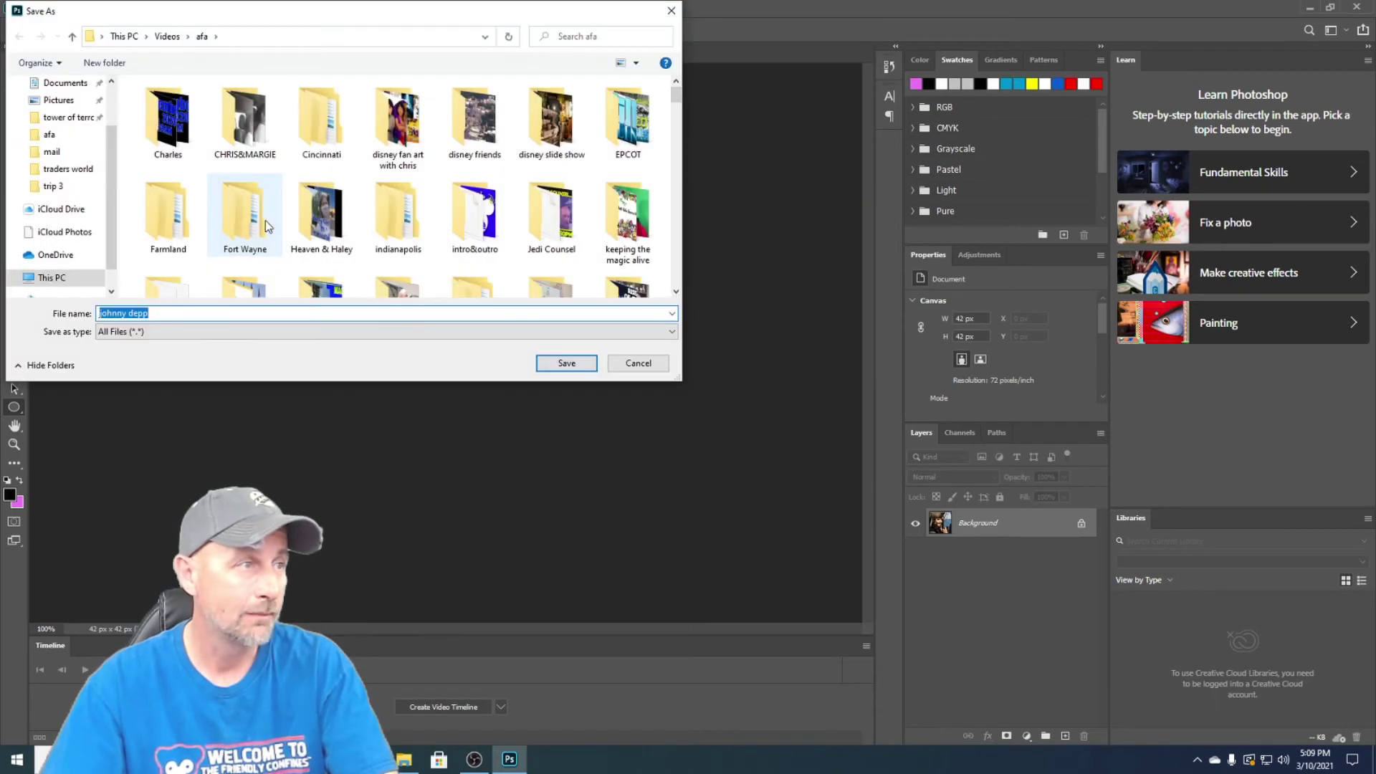